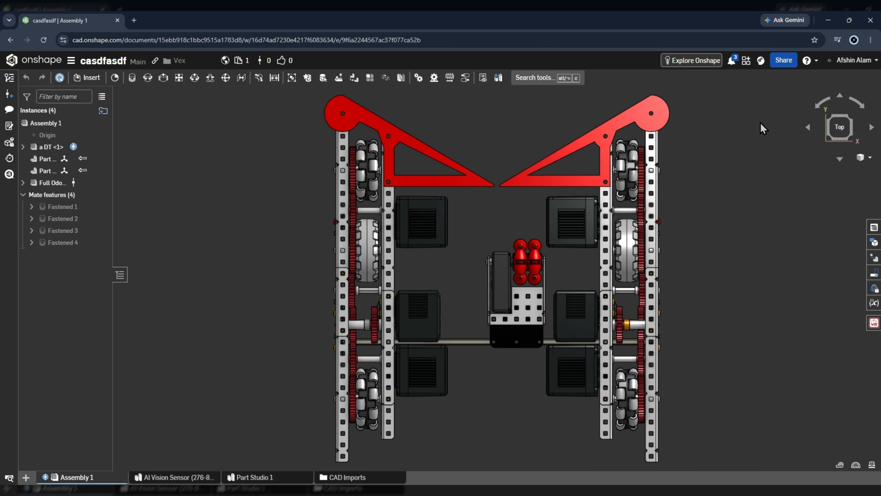
- Orbit and zoom around the robot assembly, then return it to a straight top view
{"action": "scroll", "coordinate": [509, 340], "scroll_direction": "up", "scroll_amount": 3}
{"action": "scroll", "coordinate": [532, 239], "scroll_direction": "down", "scroll_amount": 2}
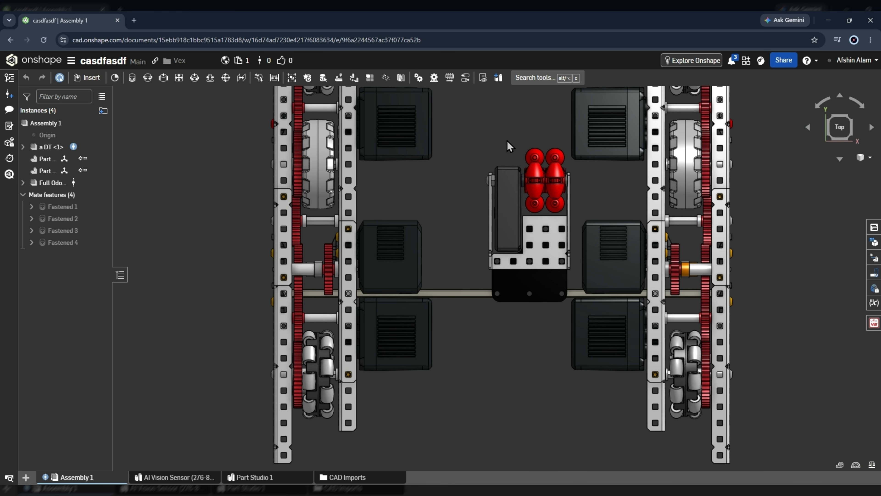
{"action": "scroll", "coordinate": [517, 243], "scroll_direction": "up", "scroll_amount": 3}
{"action": "scroll", "coordinate": [527, 260], "scroll_direction": "down", "scroll_amount": 2}
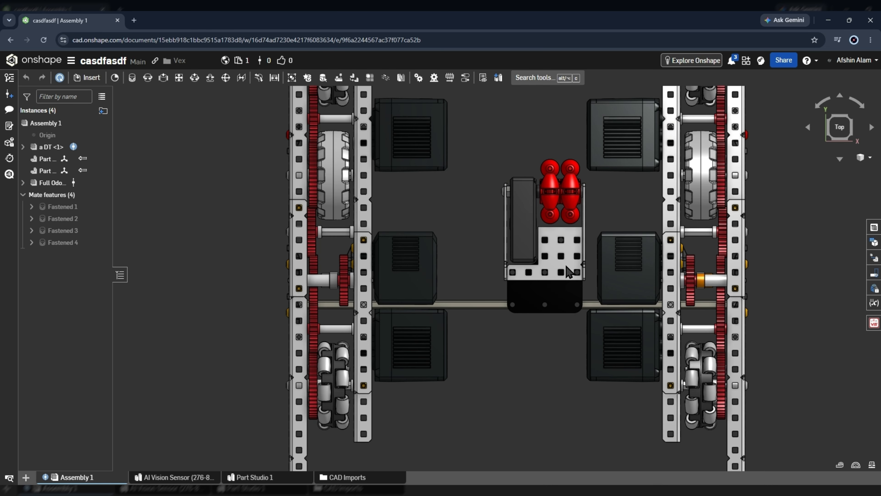
{"action": "scroll", "coordinate": [555, 308], "scroll_direction": "up", "scroll_amount": 1}
{"action": "left_click_drag", "start_coordinate": [555, 268], "coordinate": [507, 277]}
{"action": "scroll", "coordinate": [516, 222], "scroll_direction": "down", "scroll_amount": 2}
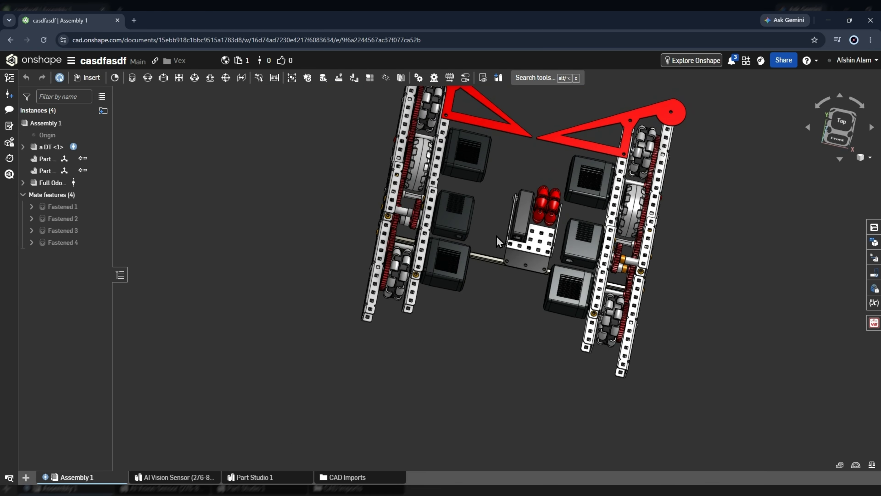
{"action": "scroll", "coordinate": [500, 242], "scroll_direction": "down", "scroll_amount": 1}
{"action": "scroll", "coordinate": [550, 195], "scroll_direction": "up", "scroll_amount": 3}
{"action": "left_click_drag", "start_coordinate": [515, 199], "coordinate": [514, 239]}
{"action": "scroll", "coordinate": [491, 205], "scroll_direction": "up", "scroll_amount": 1}
{"action": "scroll", "coordinate": [492, 205], "scroll_direction": "down", "scroll_amount": 3}
{"action": "scroll", "coordinate": [514, 240], "scroll_direction": "up", "scroll_amount": 1}
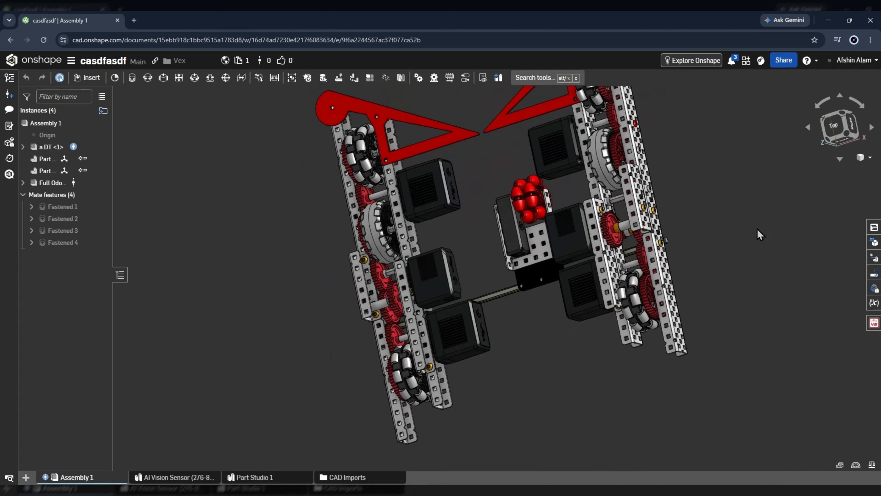
{"action": "left_click", "coordinate": [834, 126]}
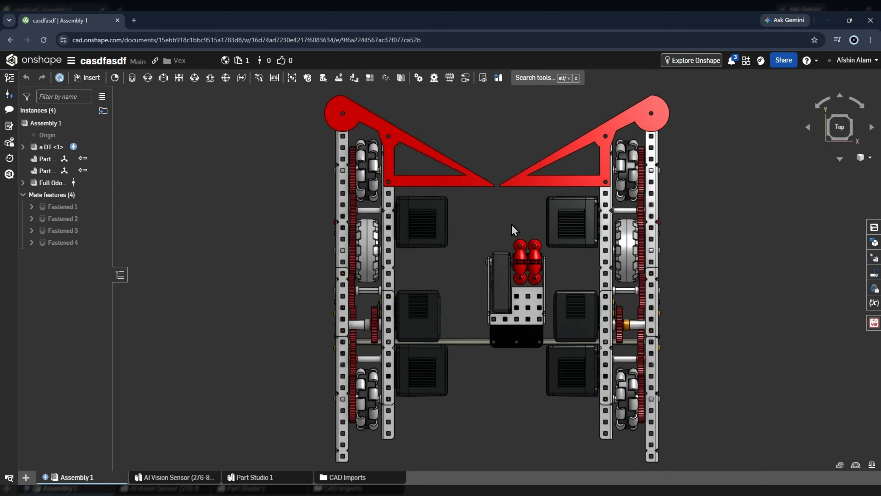
- Open Assembly 1's bill of materials and review the columns that can be added
{"action": "left_click", "coordinate": [874, 229]}
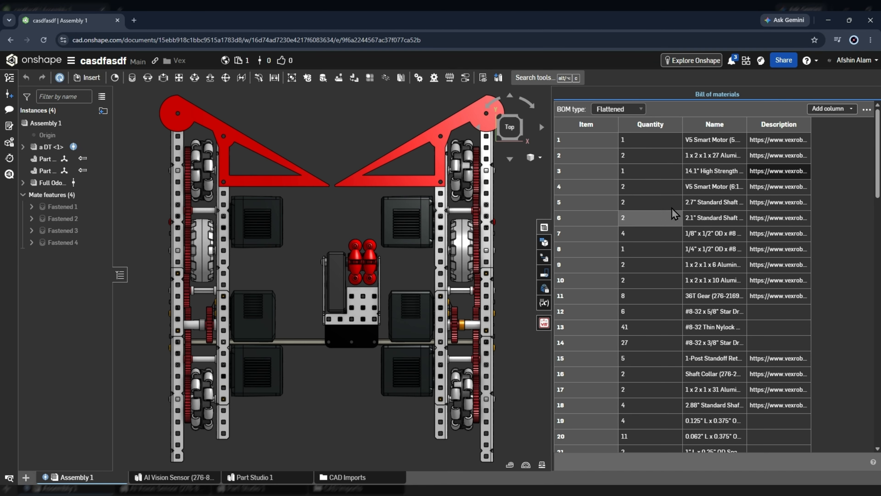
{"action": "right_click", "coordinate": [710, 129]}
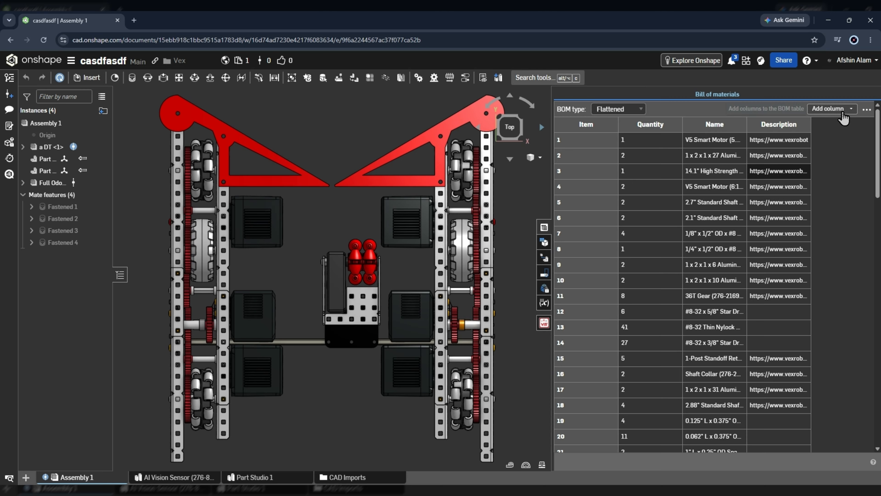
{"action": "left_click", "coordinate": [842, 113]}
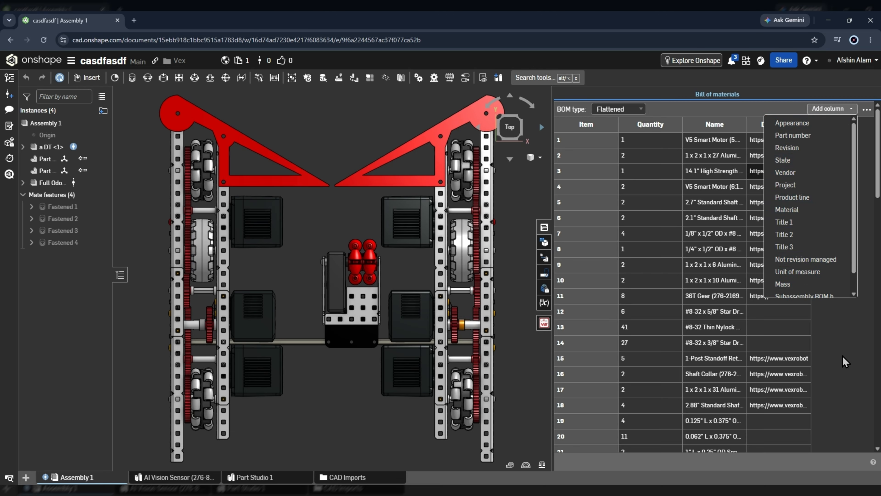
{"action": "left_click", "coordinate": [846, 361]}
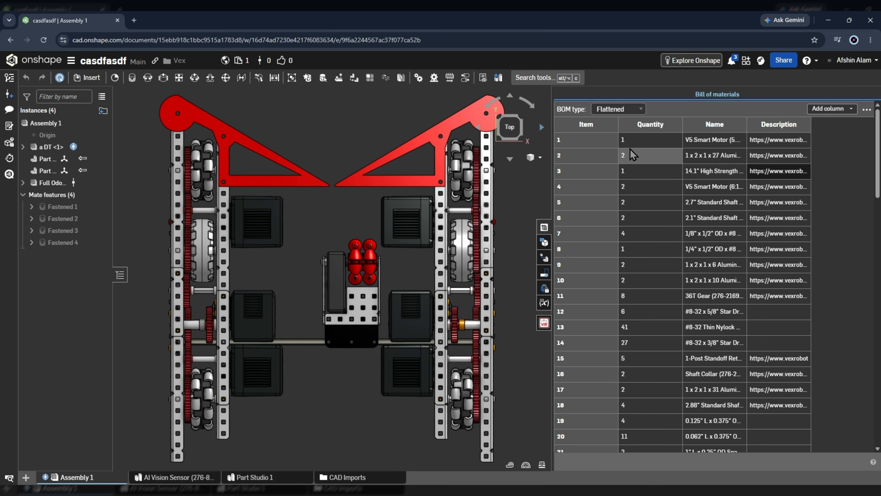
- Scroll through the BOM rows and select the names of items 63 and 66
{"action": "scroll", "coordinate": [588, 217], "scroll_direction": "down", "scroll_amount": 20}
{"action": "scroll", "coordinate": [539, 421], "scroll_direction": "down", "scroll_amount": 12}
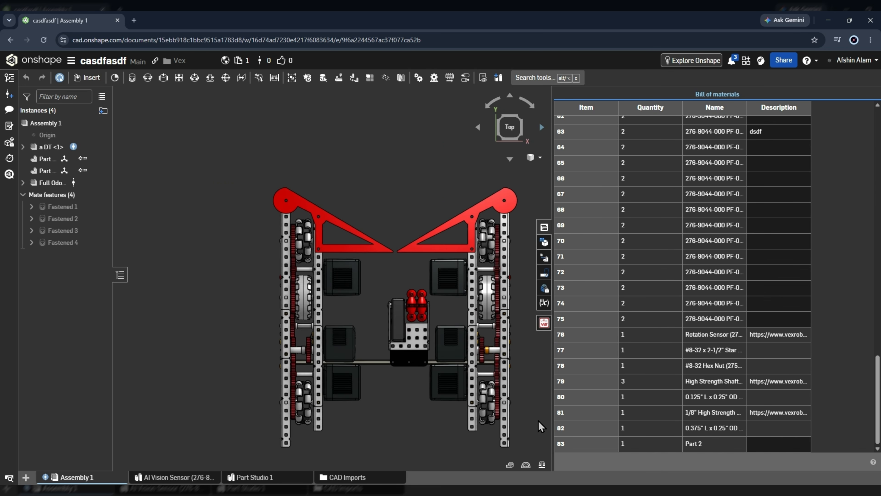
{"action": "scroll", "coordinate": [572, 444], "scroll_direction": "up", "scroll_amount": 1}
{"action": "scroll", "coordinate": [577, 439], "scroll_direction": "down", "scroll_amount": 1}
{"action": "scroll", "coordinate": [583, 443], "scroll_direction": "up", "scroll_amount": 1}
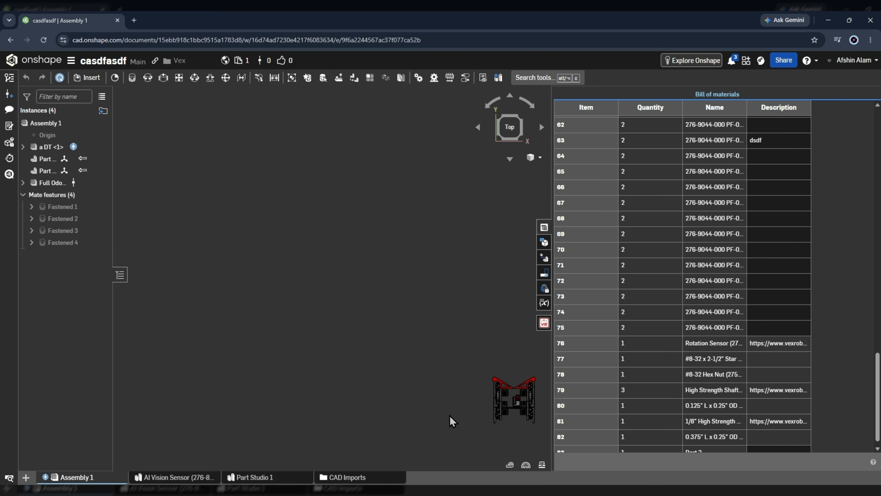
{"action": "scroll", "coordinate": [446, 383], "scroll_direction": "up", "scroll_amount": 6}
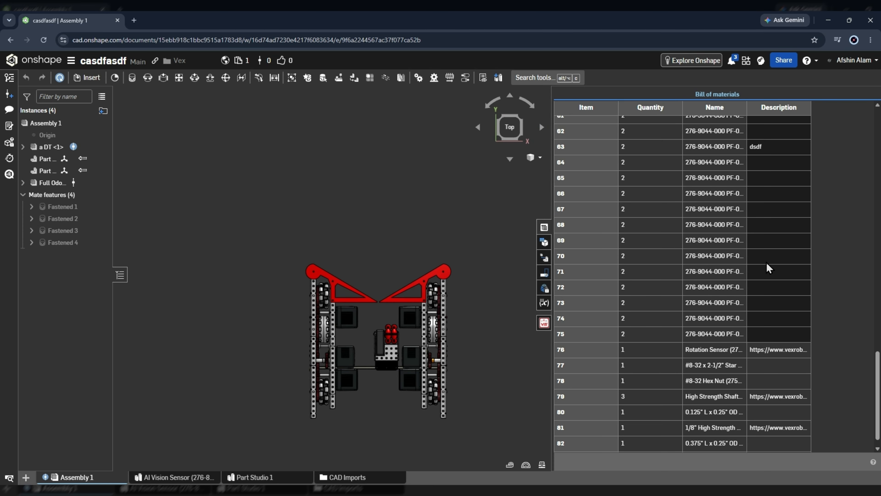
{"action": "scroll", "coordinate": [706, 240], "scroll_direction": "up", "scroll_amount": 20}
{"action": "scroll", "coordinate": [706, 239], "scroll_direction": "down", "scroll_amount": 10}
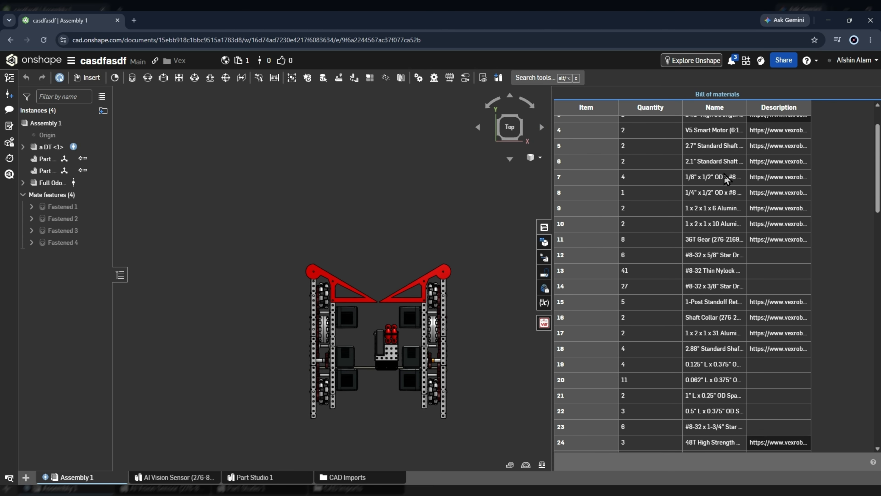
{"action": "scroll", "coordinate": [725, 213], "scroll_direction": "down", "scroll_amount": 11}
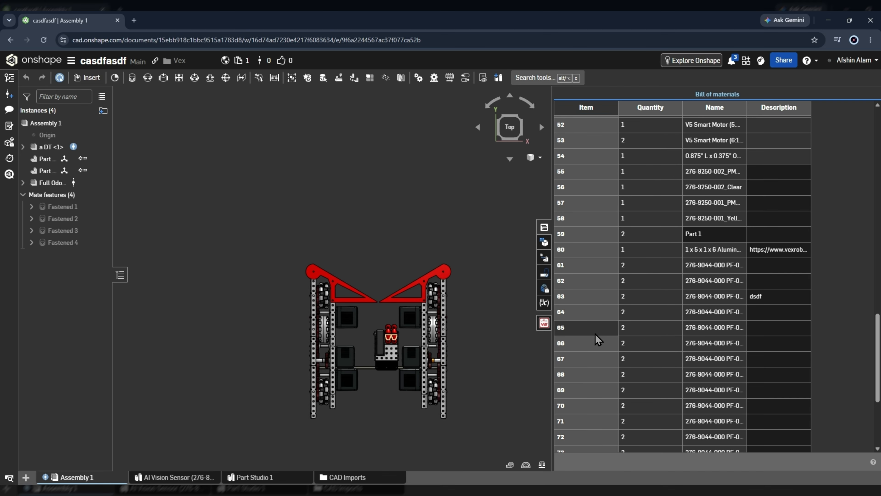
{"action": "scroll", "coordinate": [690, 257], "scroll_direction": "down", "scroll_amount": 2}
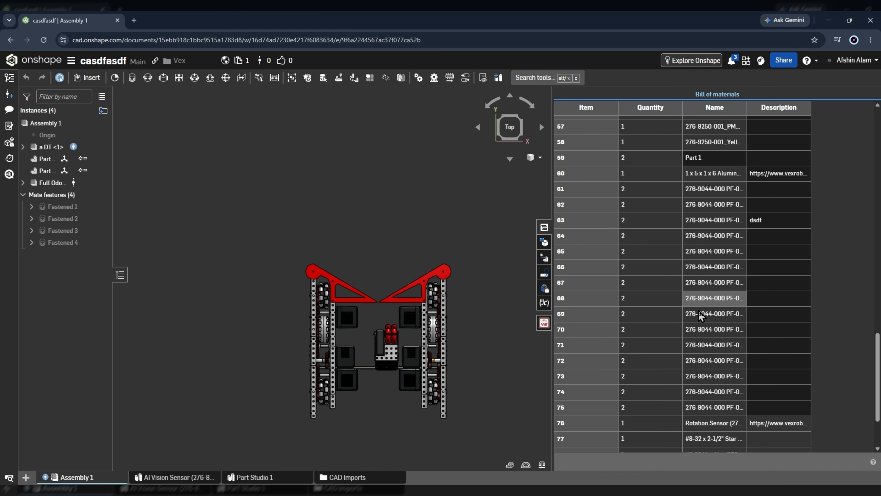
{"action": "scroll", "coordinate": [347, 389], "scroll_direction": "up", "scroll_amount": 5}
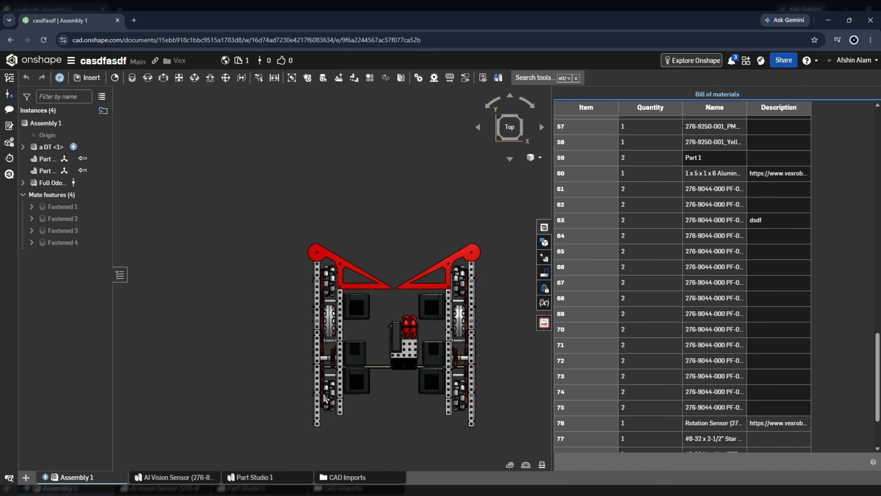
{"action": "scroll", "coordinate": [325, 317], "scroll_direction": "down", "scroll_amount": 3}
{"action": "scroll", "coordinate": [383, 272], "scroll_direction": "up", "scroll_amount": 1}
{"action": "scroll", "coordinate": [385, 274], "scroll_direction": "up", "scroll_amount": 2}
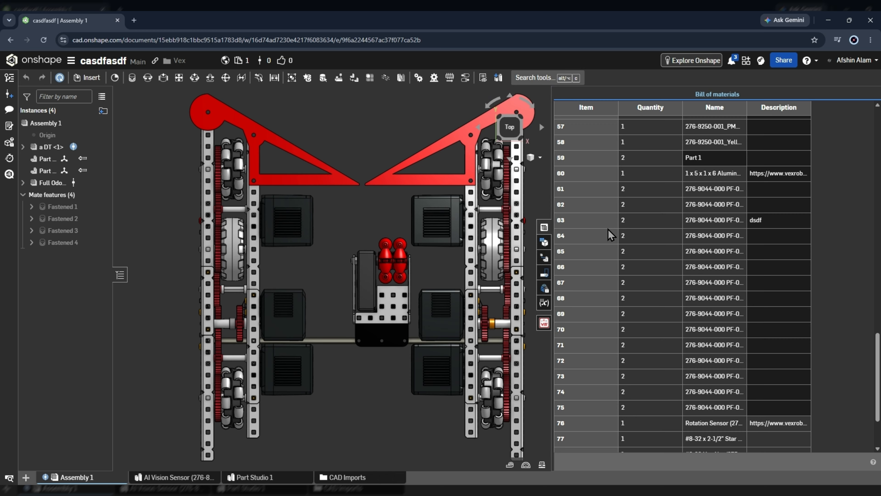
{"action": "left_click", "coordinate": [721, 222]}
{"action": "left_click", "coordinate": [720, 268]}
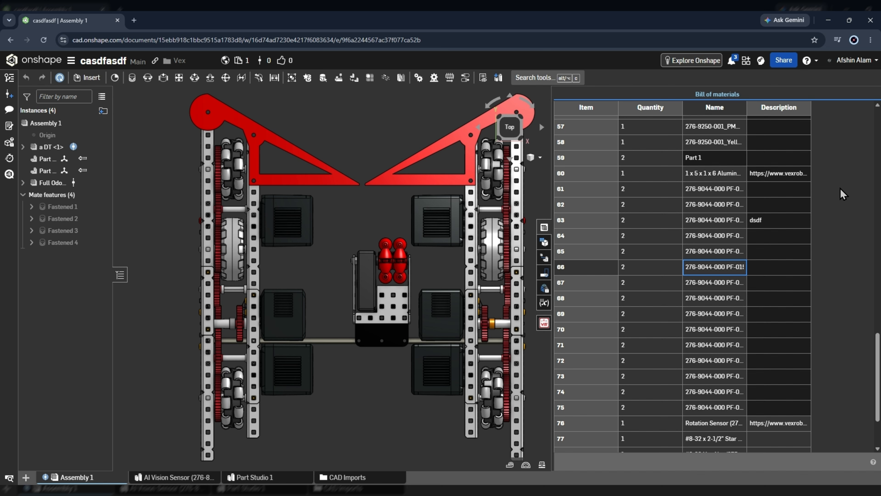
- Close the bill of materials so the drivetrain model shows alone in top view
{"action": "scroll", "coordinate": [834, 177], "scroll_direction": "up", "scroll_amount": 20}
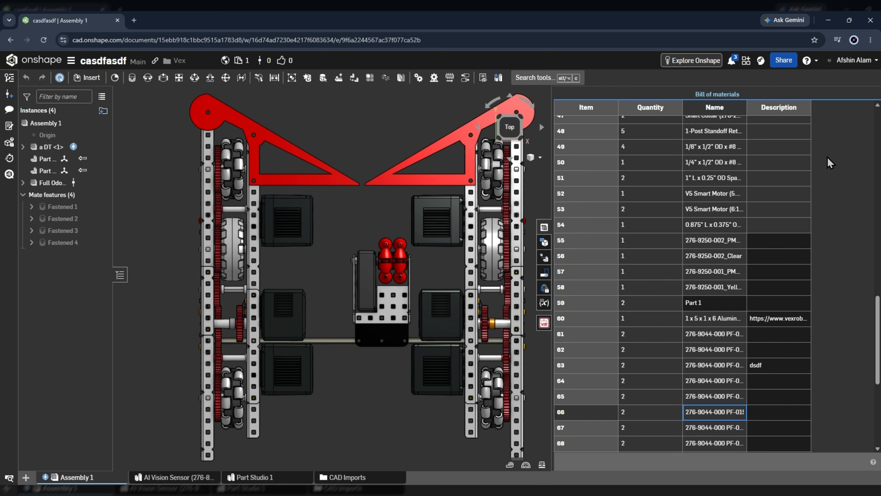
{"action": "scroll", "coordinate": [820, 247], "scroll_direction": "down", "scroll_amount": 1}
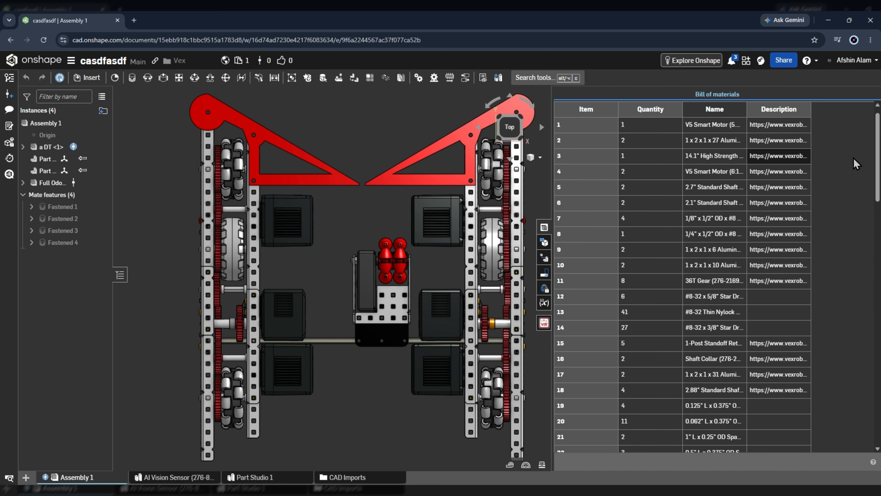
{"action": "scroll", "coordinate": [845, 182], "scroll_direction": "down", "scroll_amount": 4}
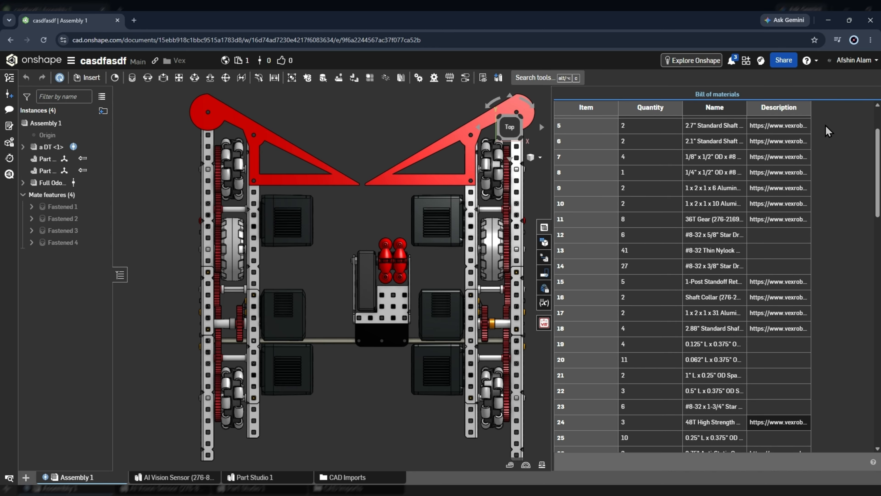
{"action": "left_click", "coordinate": [543, 228]}
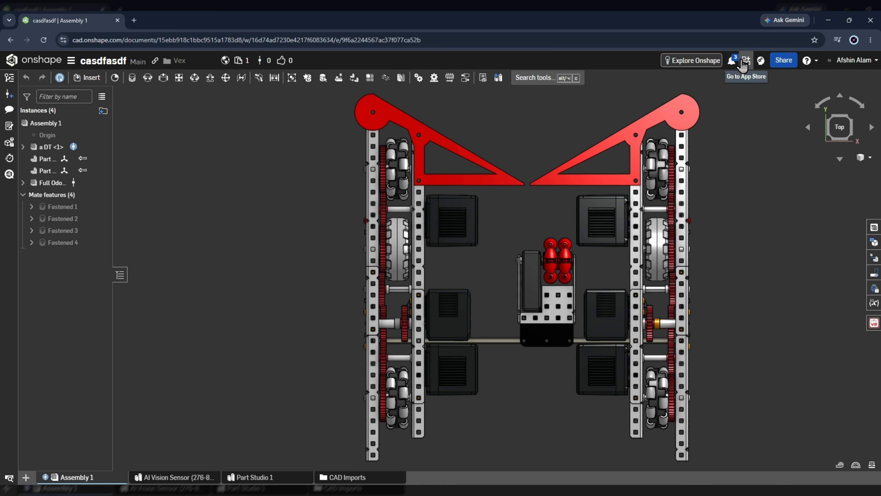
- Search the Onshape App Store for 'sheet' and open the Onshape BOM for Google Sheets page
{"action": "left_click", "coordinate": [745, 61]}
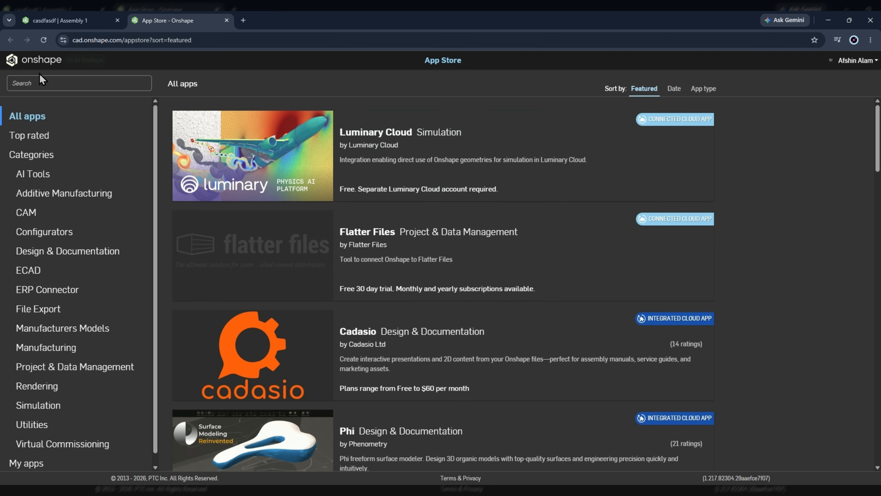
{"action": "type", "text": "sheet"}
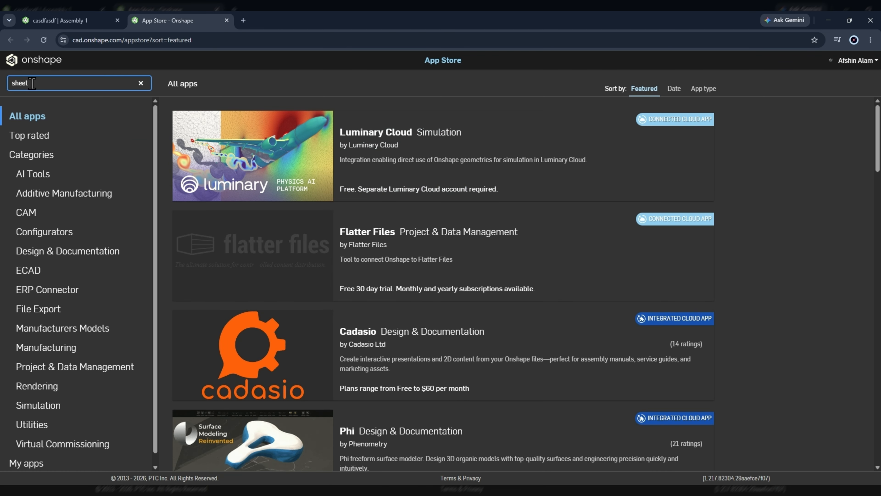
{"action": "key", "text": "Return"}
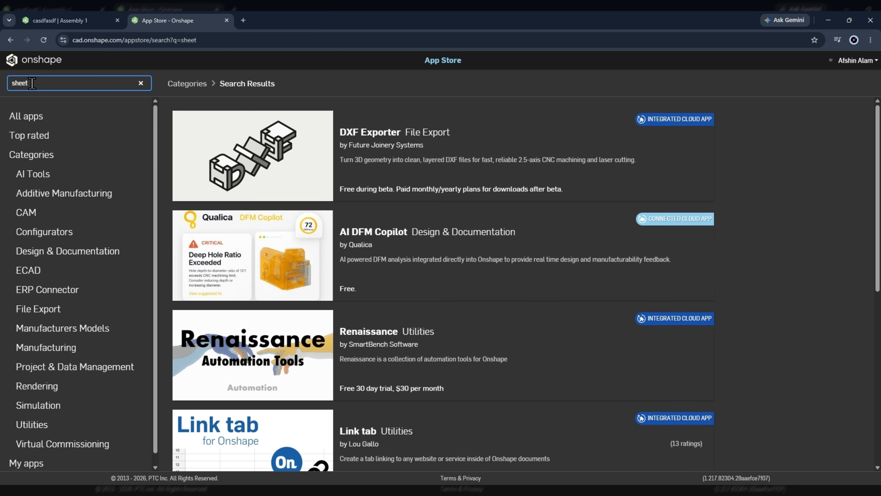
{"action": "scroll", "coordinate": [337, 179], "scroll_direction": "down", "scroll_amount": 7}
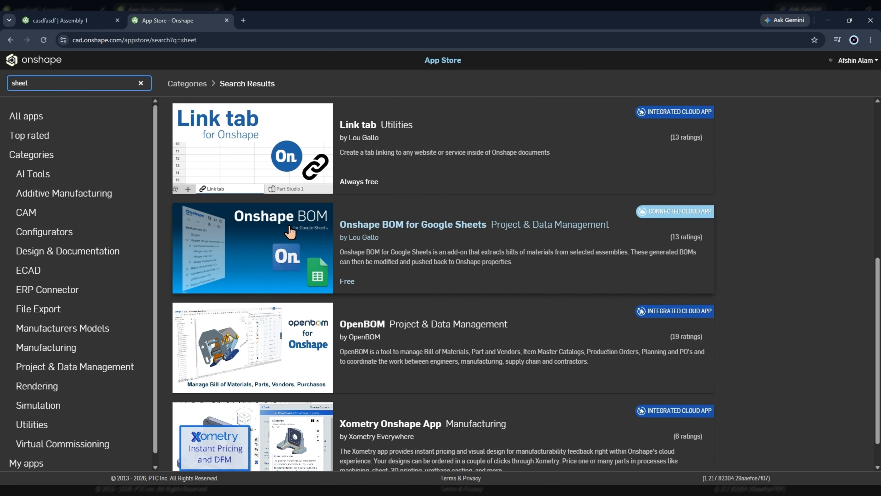
{"action": "left_click", "coordinate": [395, 225]}
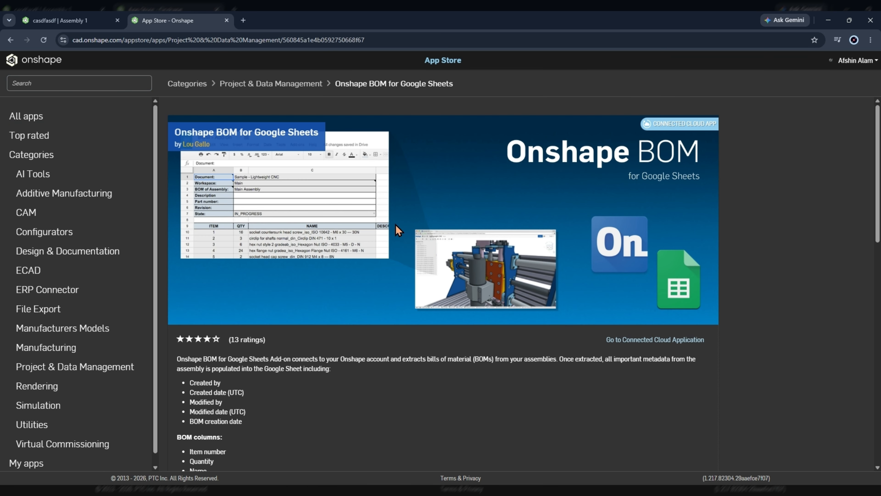
- Install the Onshape BOM add-on from its Google Workspace Marketplace listing, then start a fresh browser tab
{"action": "left_click", "coordinate": [636, 341]}
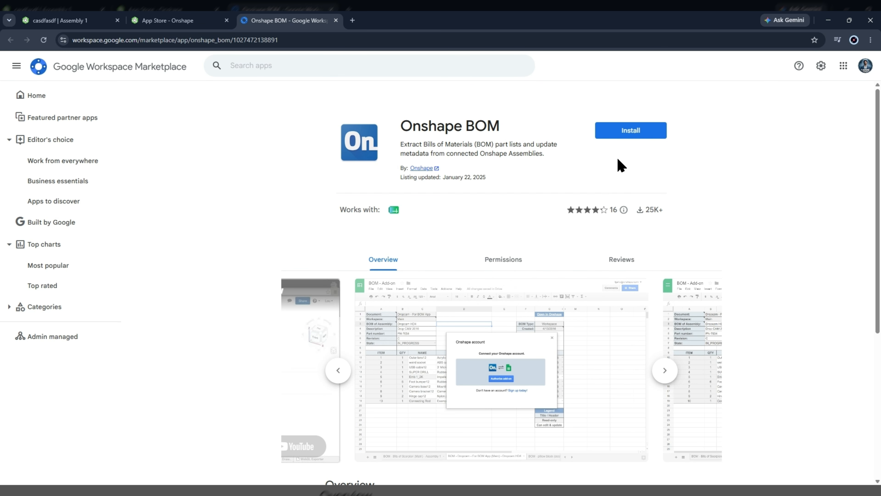
{"action": "left_click", "coordinate": [629, 137]}
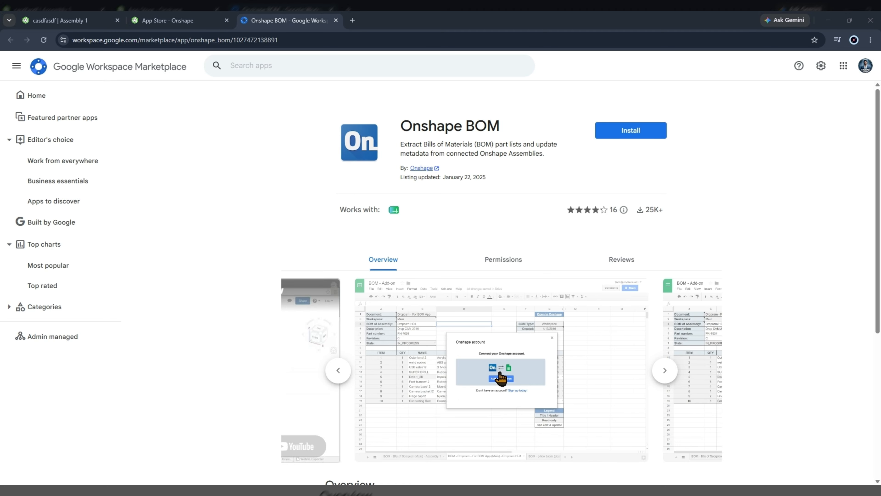
{"action": "left_click", "coordinate": [478, 466]}
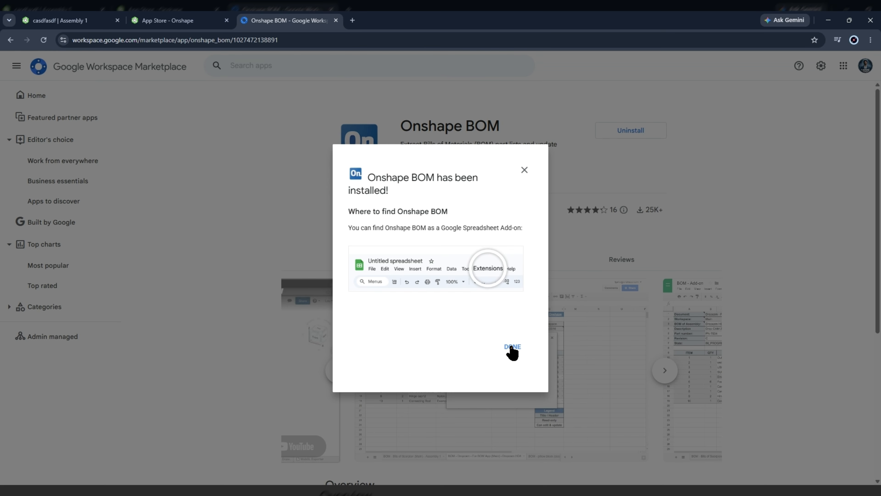
{"action": "left_click", "coordinate": [512, 347]}
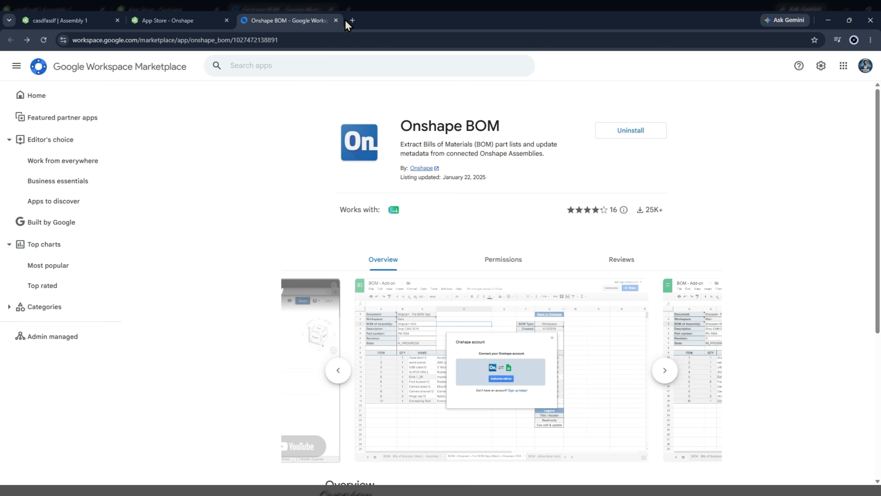
{"action": "left_click", "coordinate": [353, 20]}
- Load Google Sheets via 'docs' and create a new blank spreadsheet, closing the Tables panel
{"action": "type", "text": "docs.google.com/spreadsheets/u/0/"}
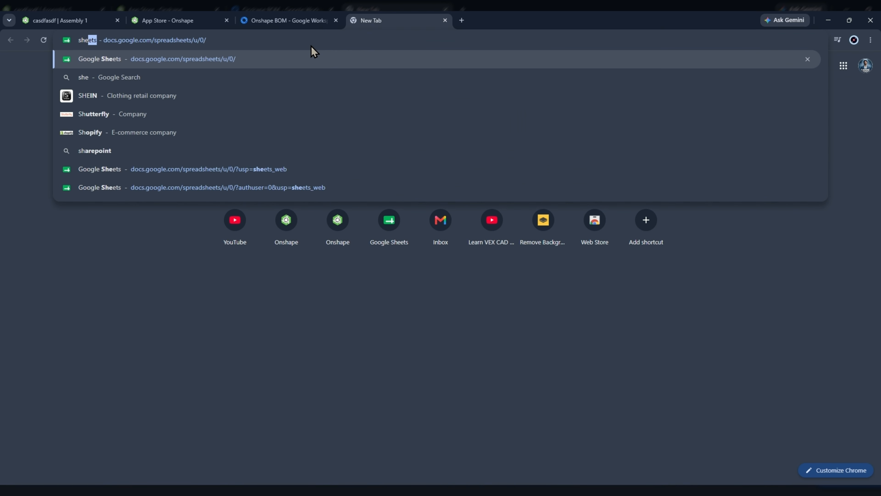
{"action": "key", "text": "Return"}
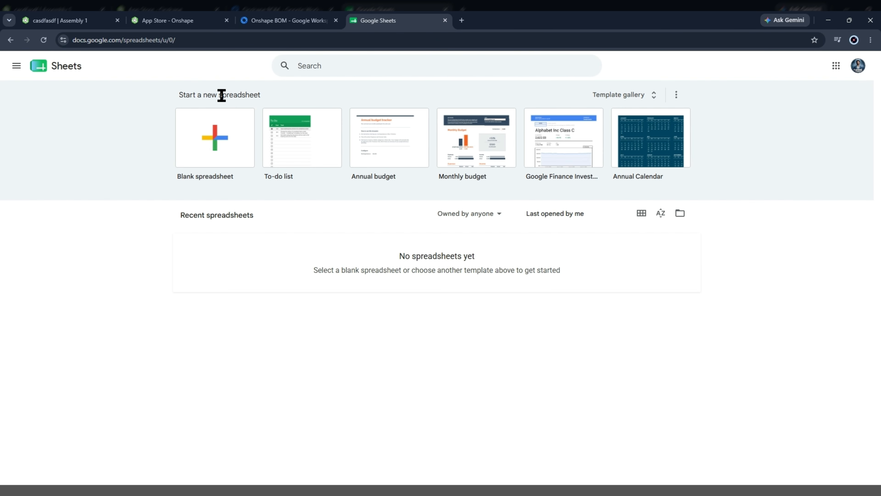
{"action": "left_click", "coordinate": [213, 138]}
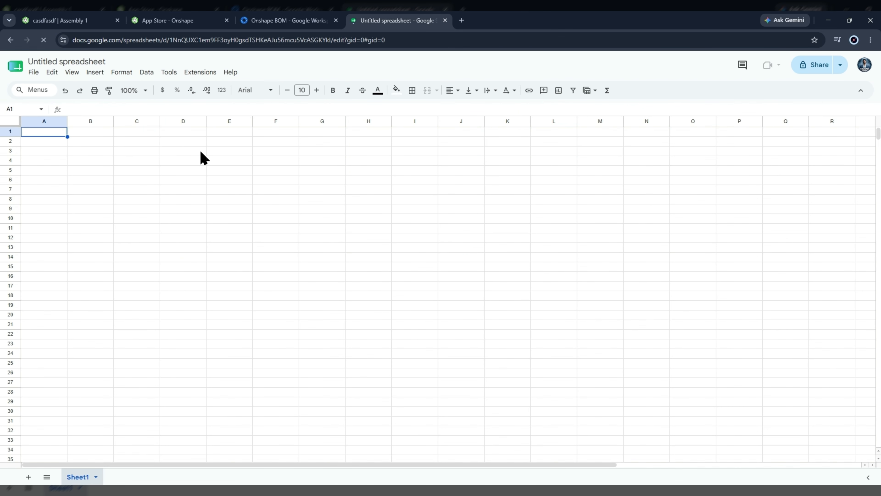
{"action": "left_click", "coordinate": [861, 94]}
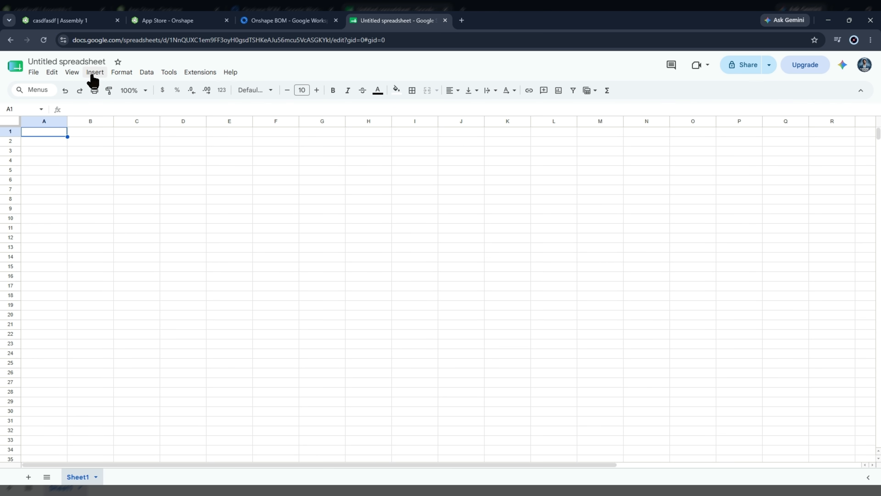
- Choose Onshape BOM > Connect to Onshape and disconnect the previously linked Onshape account
{"action": "left_click", "coordinate": [232, 71]}
{"action": "mouse_move", "coordinate": [192, 73]}
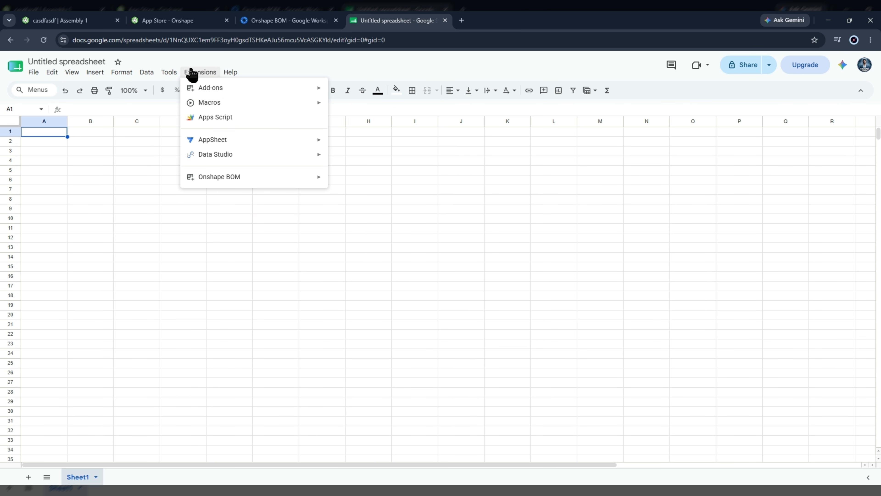
{"action": "mouse_move", "coordinate": [214, 181]}
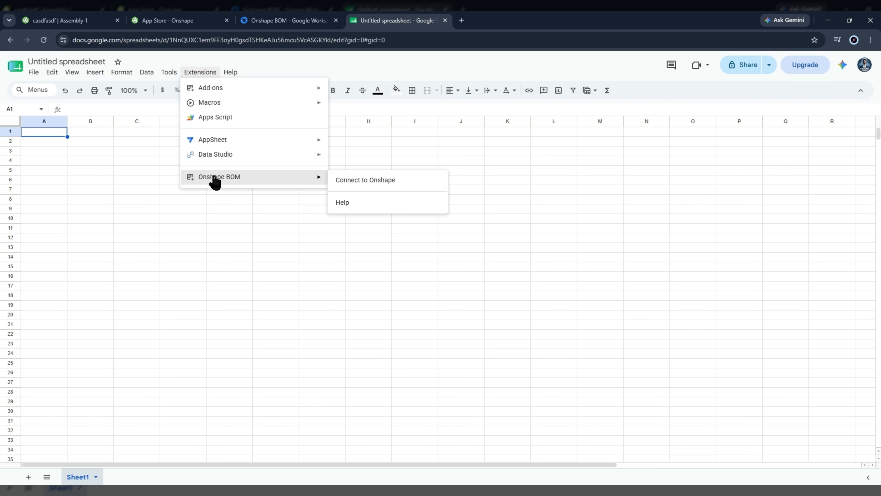
{"action": "left_click", "coordinate": [380, 181]}
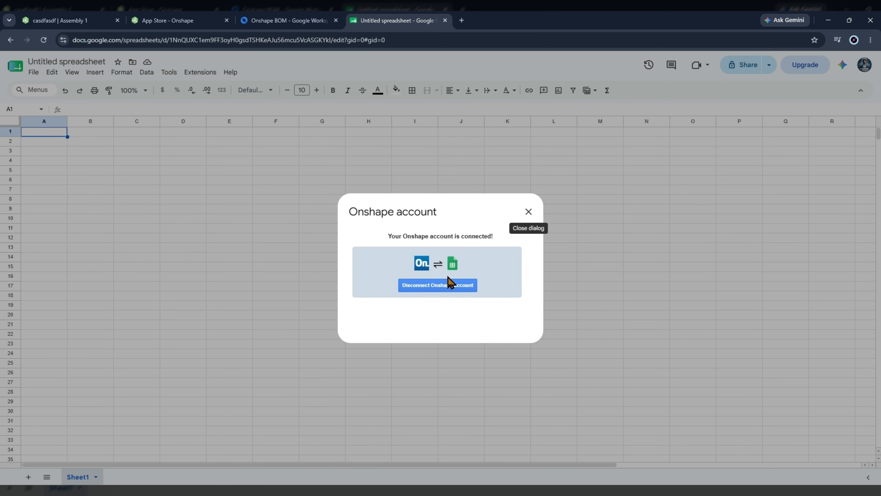
{"action": "left_click", "coordinate": [448, 287]}
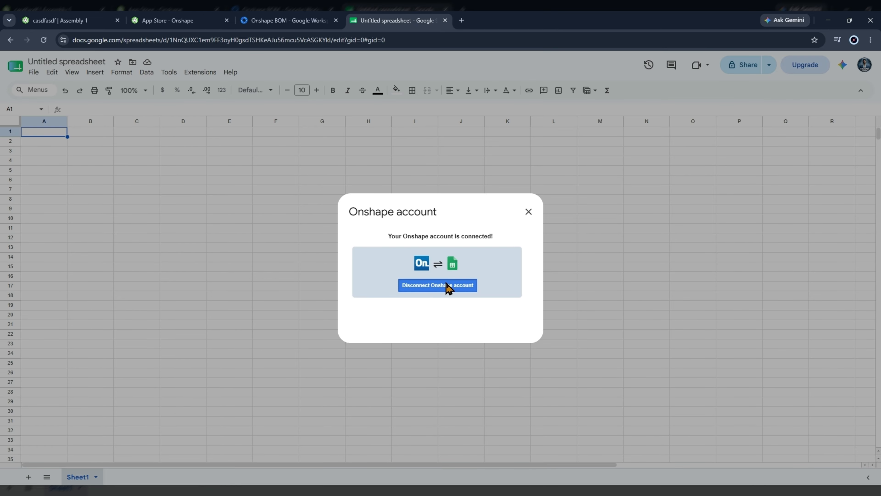
- Reconnect the spreadsheet to Onshape, authorize the add-on, and dismiss the connected dialog
{"action": "left_click", "coordinate": [528, 212]}
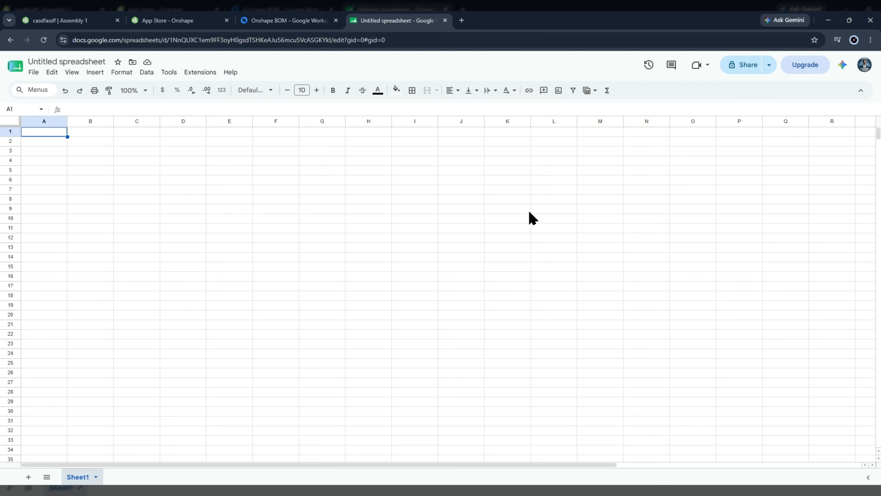
{"action": "left_click", "coordinate": [200, 72]}
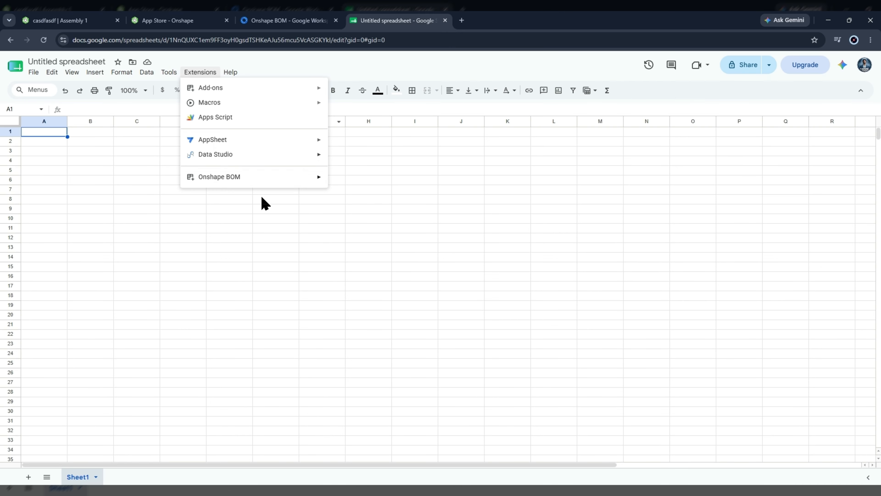
{"action": "mouse_move", "coordinate": [299, 181]}
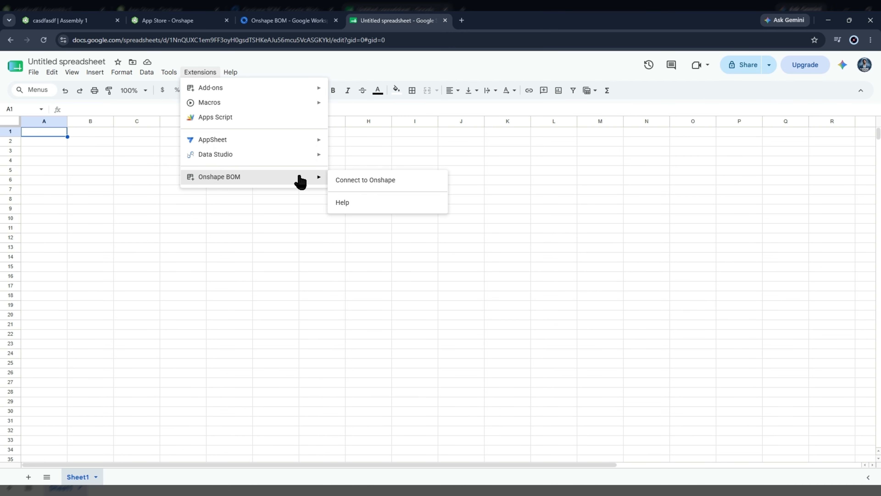
{"action": "left_click", "coordinate": [358, 181]}
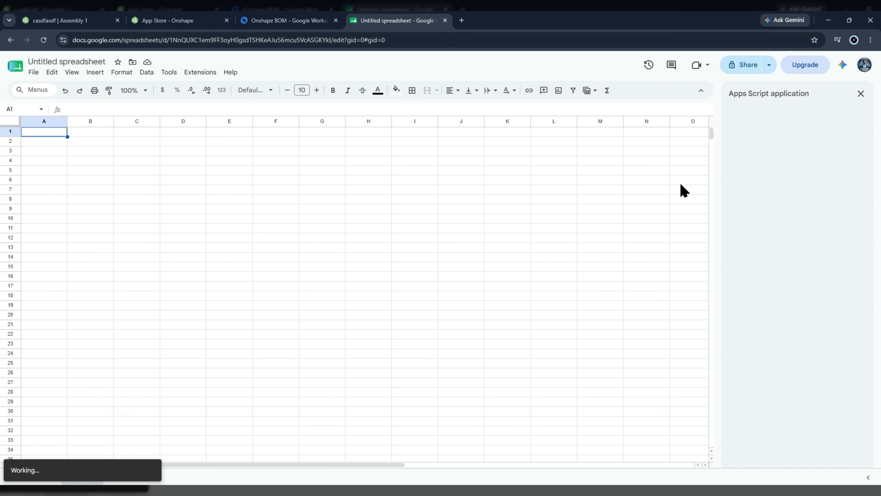
{"action": "left_click", "coordinate": [807, 165]}
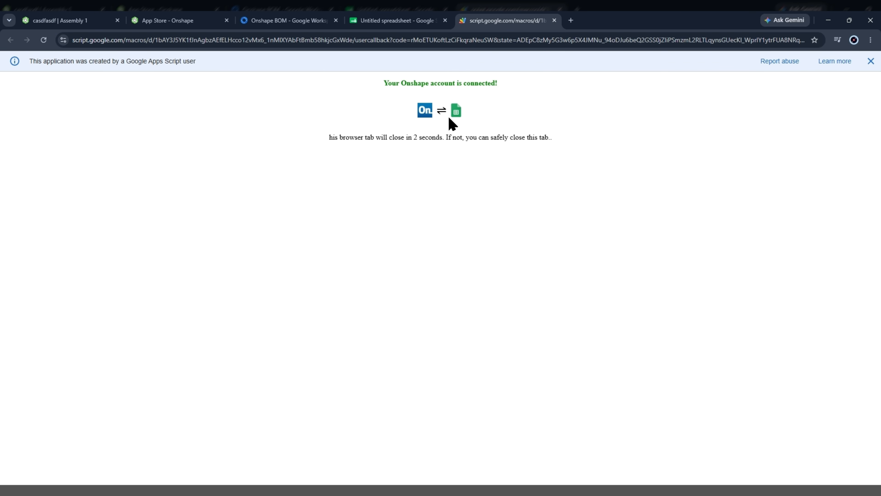
{"action": "left_click", "coordinate": [554, 21]}
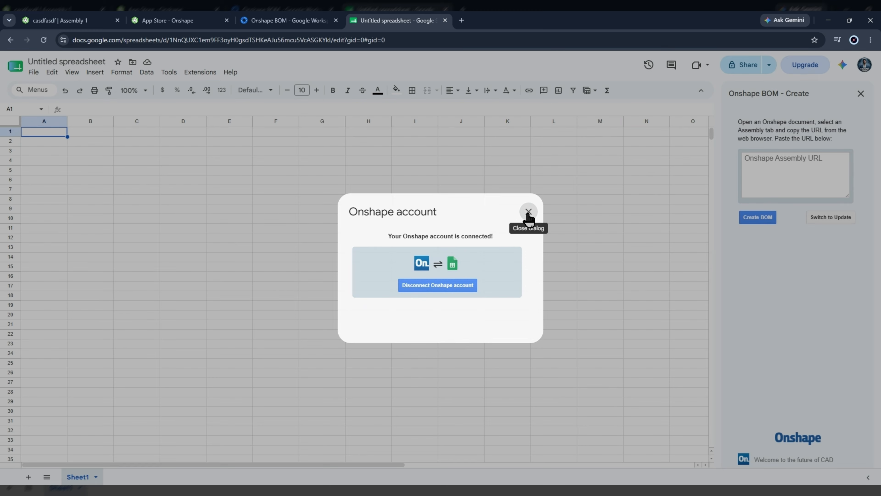
{"action": "left_click", "coordinate": [528, 212]}
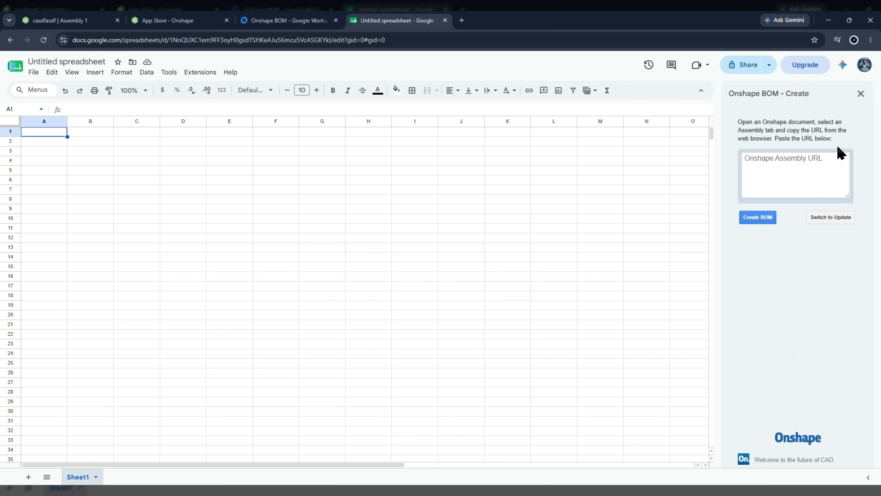
- Paste Assembly 1's Onshape URL into the add-on's assembly URL field and run Create BOM
{"action": "left_click", "coordinate": [90, 22]}
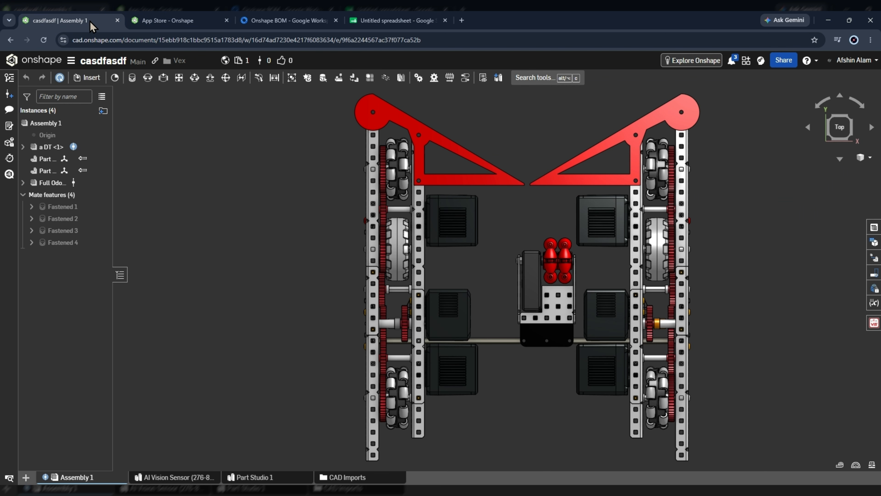
{"action": "left_click", "coordinate": [178, 40]}
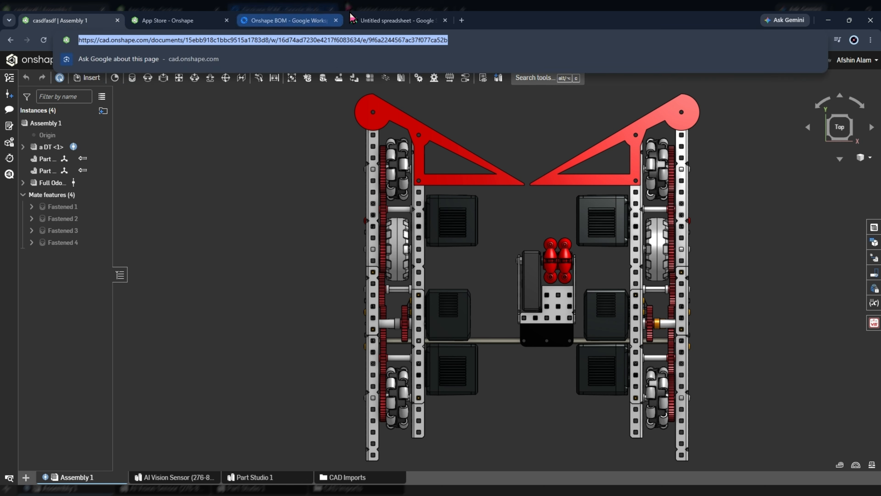
{"action": "left_click", "coordinate": [397, 22]}
{"action": "left_click", "coordinate": [760, 171]}
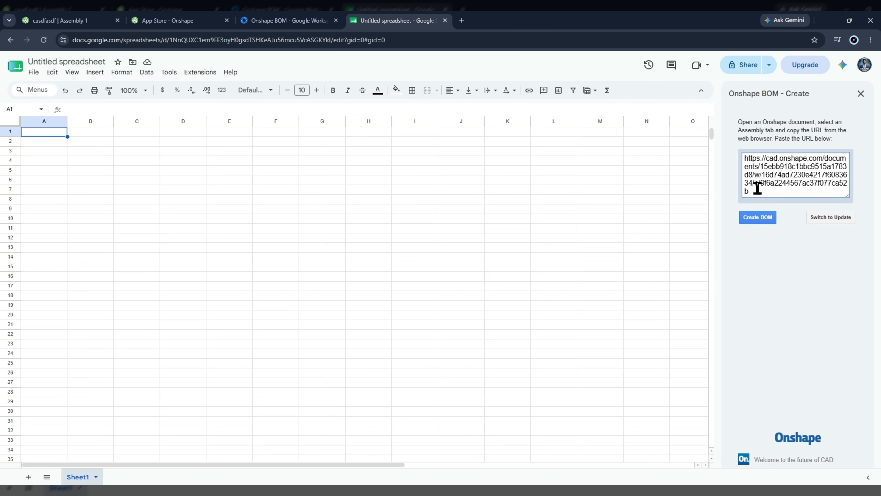
{"action": "left_click", "coordinate": [758, 218]}
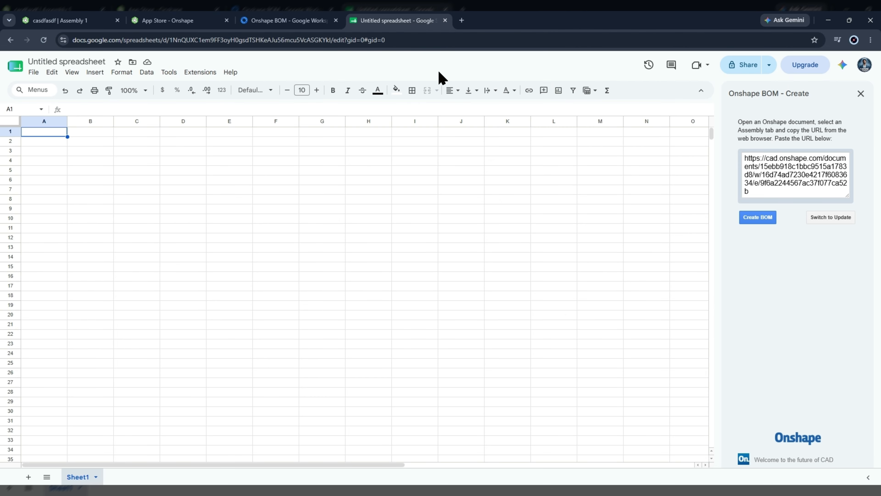
- Reload the spreadsheet page twice and close the Tables side panel
{"action": "left_click", "coordinate": [420, 45]}
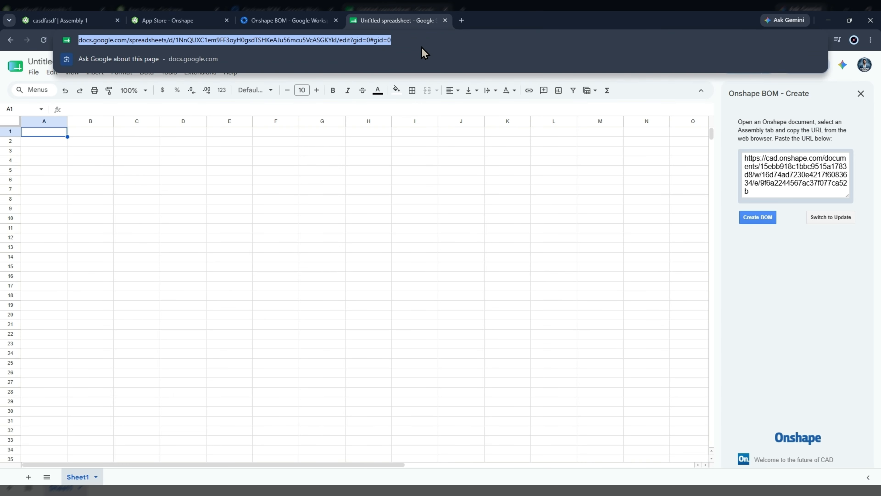
{"action": "key", "text": "Return"}
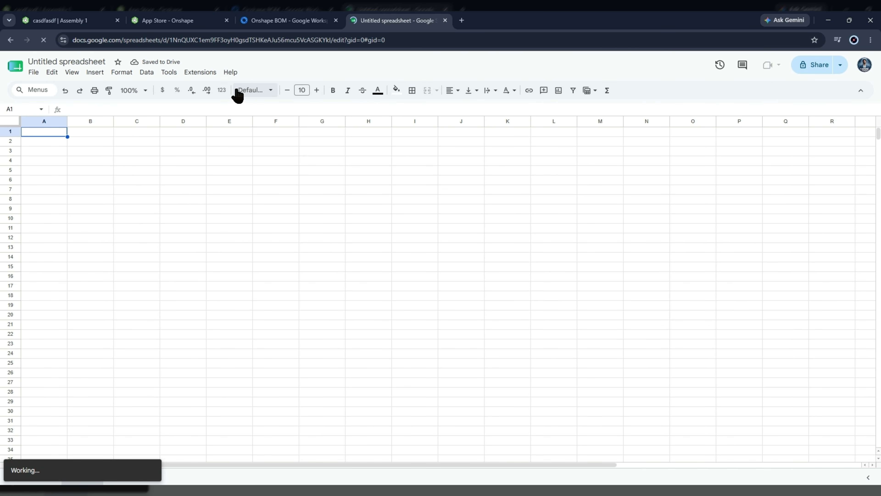
{"action": "left_click", "coordinate": [402, 43]}
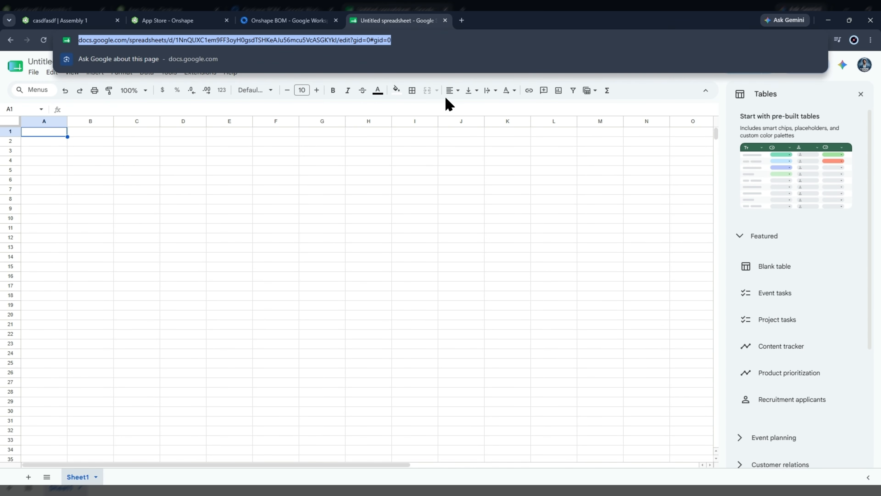
{"action": "key", "text": "Return"}
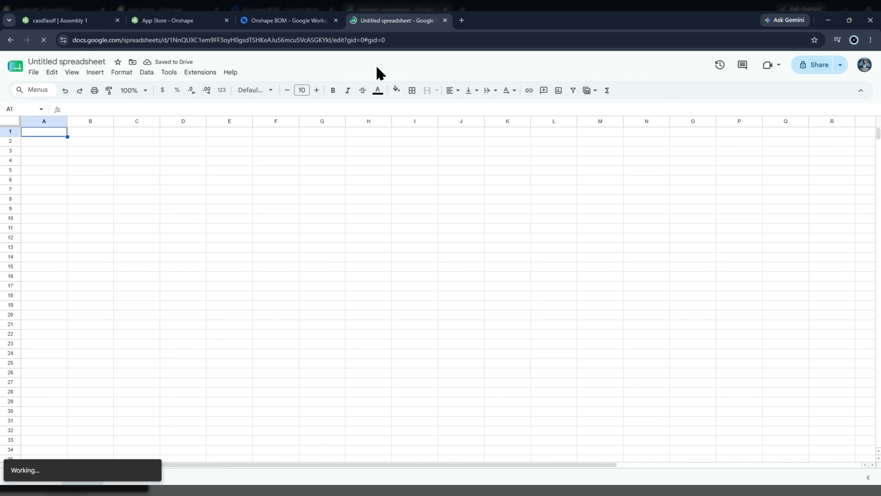
{"action": "left_click", "coordinate": [854, 93]}
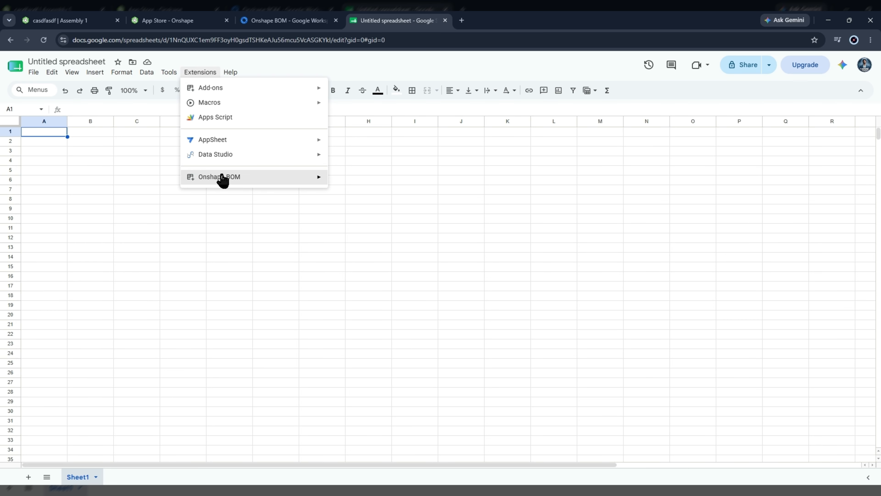
- Reopen Extensions > Onshape BOM > Create BOM with the empty URL field focused
{"action": "mouse_move", "coordinate": [254, 177]}
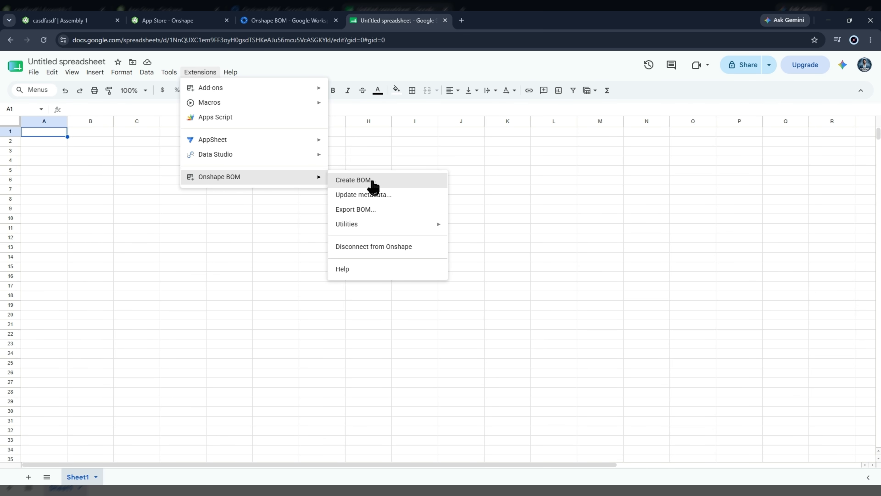
{"action": "left_click", "coordinate": [361, 180]}
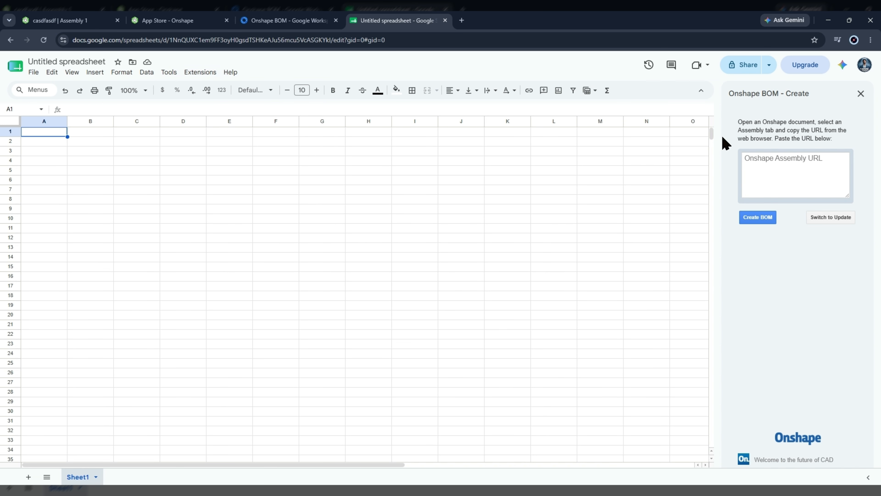
{"action": "left_click", "coordinate": [771, 173]}
- Copy Assembly 1's Onshape URL, paste it into the Create sidebar, and generate the BOM
{"action": "left_click", "coordinate": [69, 19]}
{"action": "left_click", "coordinate": [157, 41]}
{"action": "key", "text": "ctrl+c"}
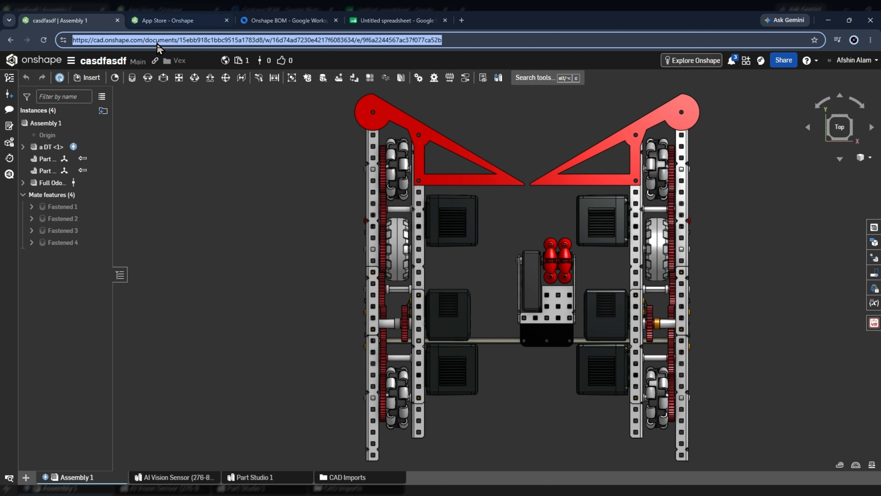
{"action": "left_click", "coordinate": [395, 20]}
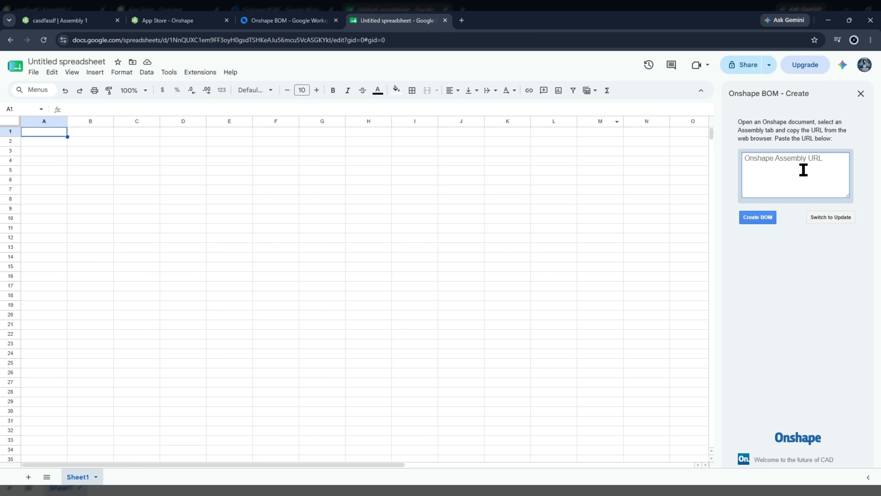
{"action": "key", "text": "ctrl+v"}
{"action": "left_click", "coordinate": [759, 217]}
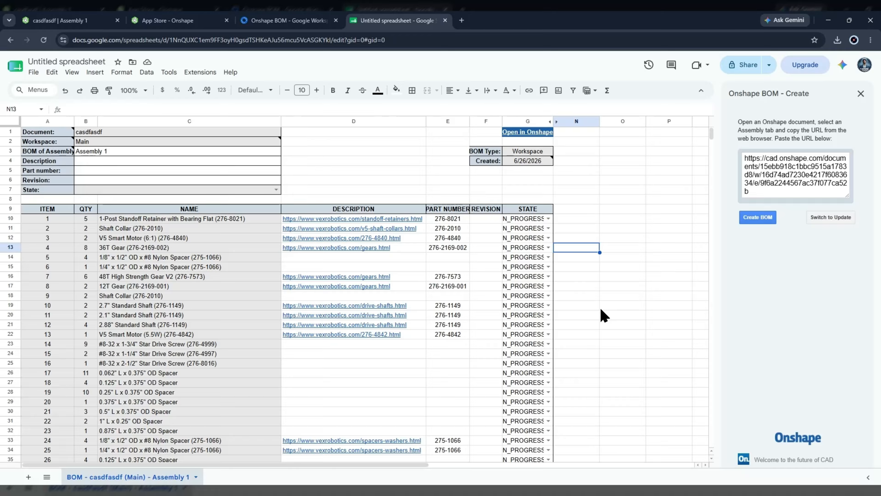
{"action": "scroll", "coordinate": [586, 213], "scroll_direction": "down", "scroll_amount": 5}
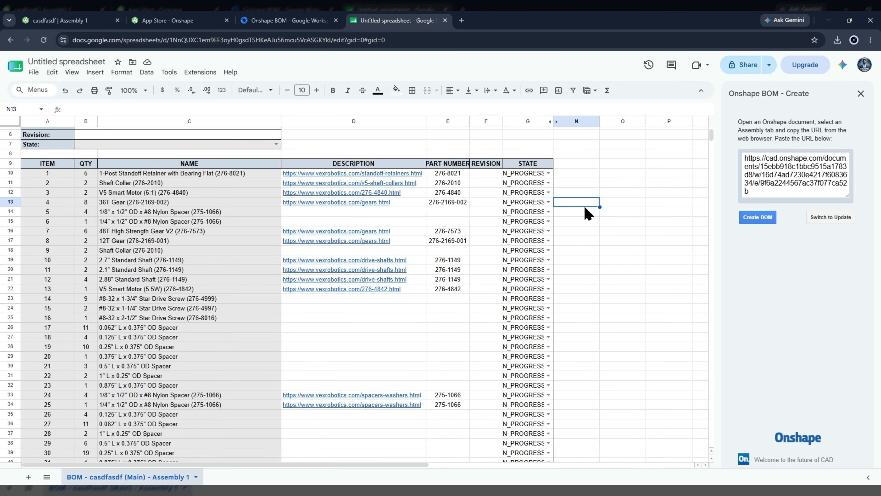
{"action": "scroll", "coordinate": [586, 264], "scroll_direction": "up", "scroll_amount": 5}
{"action": "scroll", "coordinate": [589, 226], "scroll_direction": "down", "scroll_amount": 20}
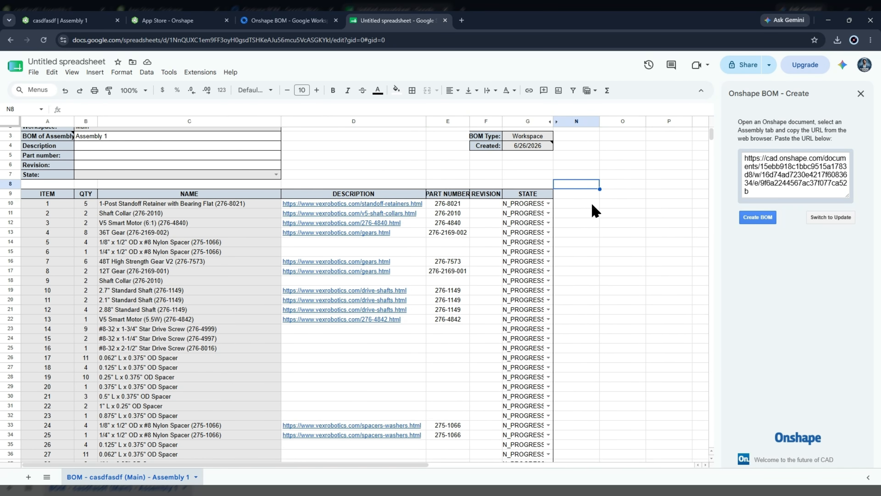
{"action": "scroll", "coordinate": [589, 288], "scroll_direction": "up", "scroll_amount": 20}
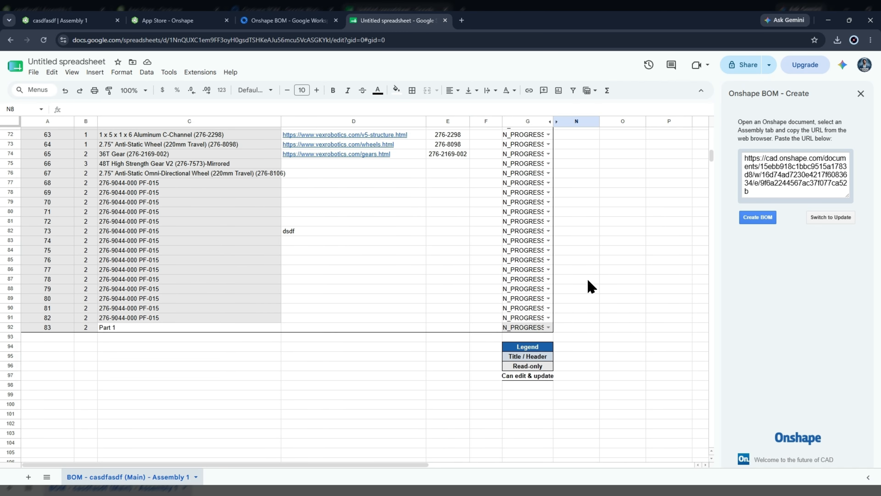
{"action": "scroll", "coordinate": [585, 289], "scroll_direction": "up", "scroll_amount": 4}
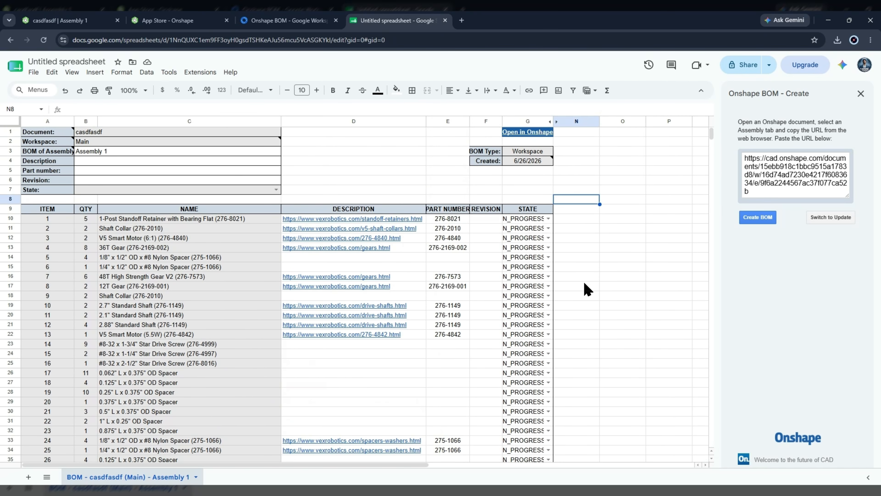
{"action": "scroll", "coordinate": [572, 300], "scroll_direction": "down", "scroll_amount": 11}
{"action": "scroll", "coordinate": [395, 323], "scroll_direction": "down", "scroll_amount": 12}
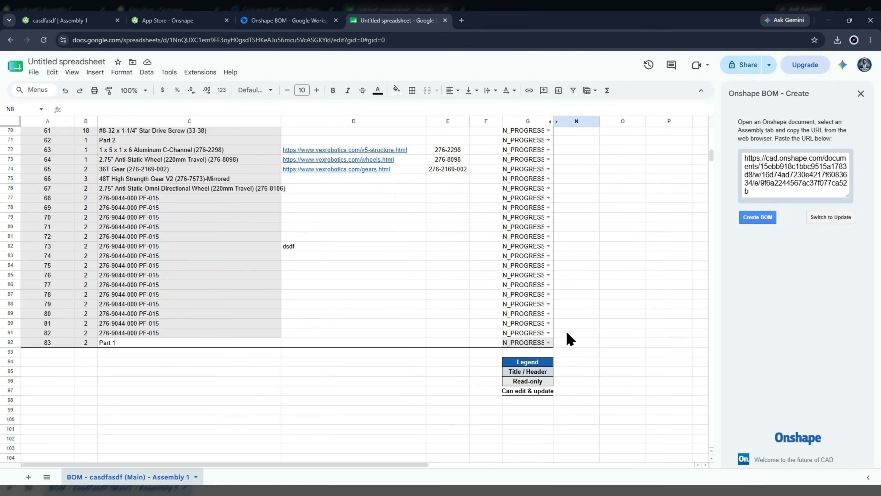
{"action": "left_click_drag", "start_coordinate": [567, 332], "coordinate": [74, 199]}
{"action": "right_click", "coordinate": [73, 198]}
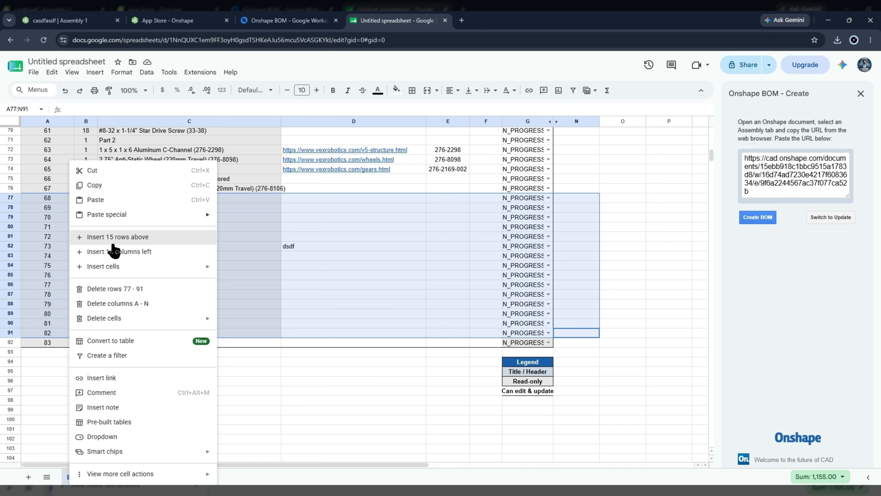
{"action": "left_click", "coordinate": [139, 289]}
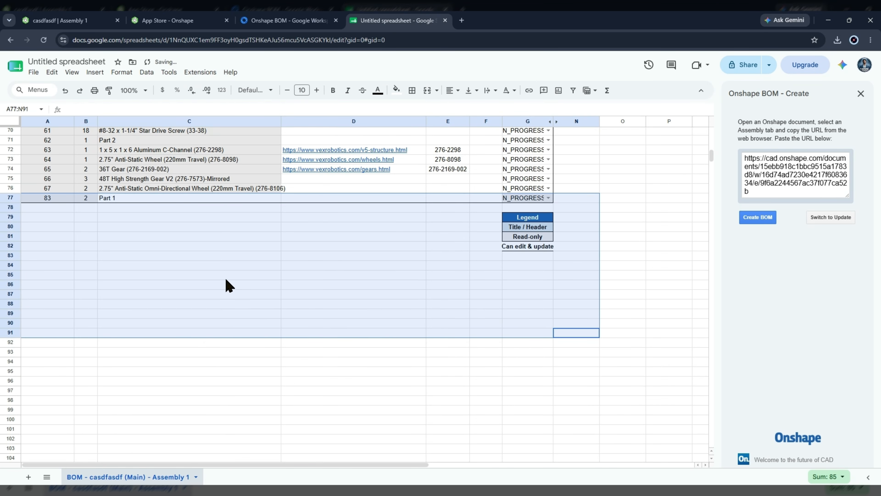
{"action": "left_click", "coordinate": [197, 253]}
- Insert a row above item 67 with quantity 2 and a 2 inch omni wheels name
{"action": "right_click", "coordinate": [322, 189]}
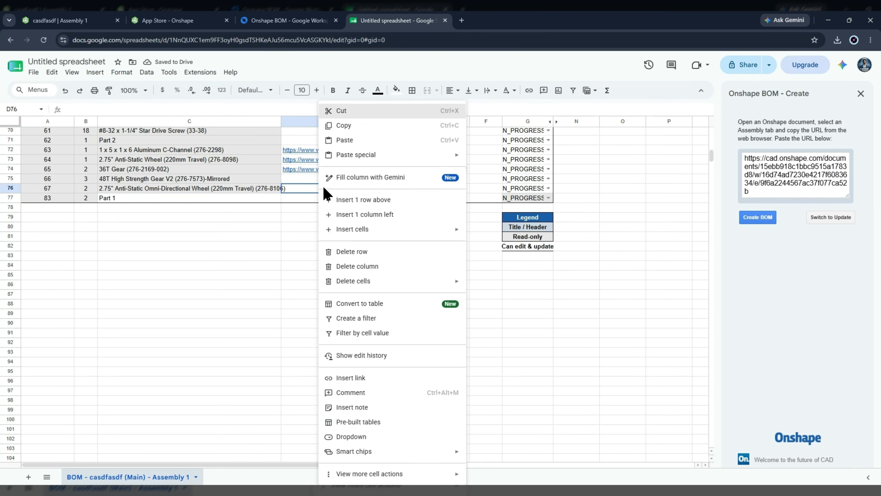
{"action": "left_click", "coordinate": [396, 201]}
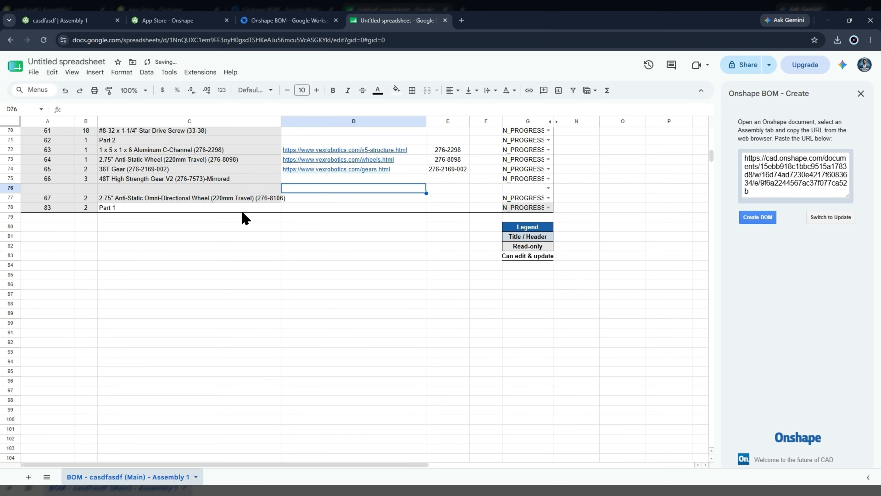
{"action": "left_click", "coordinate": [152, 196]}
{"action": "left_click", "coordinate": [85, 189]}
{"action": "type", "text": "2"}
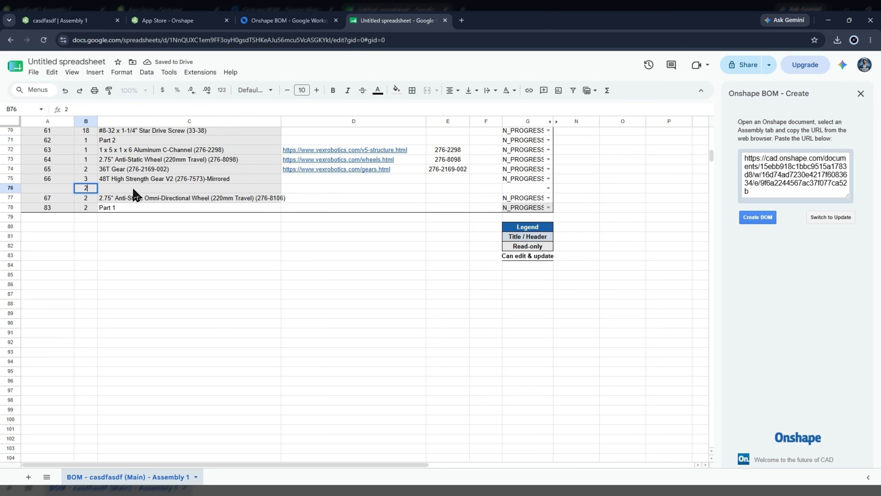
{"action": "left_click", "coordinate": [135, 189]}
{"action": "type", "text": "2 inch omni wheels"}
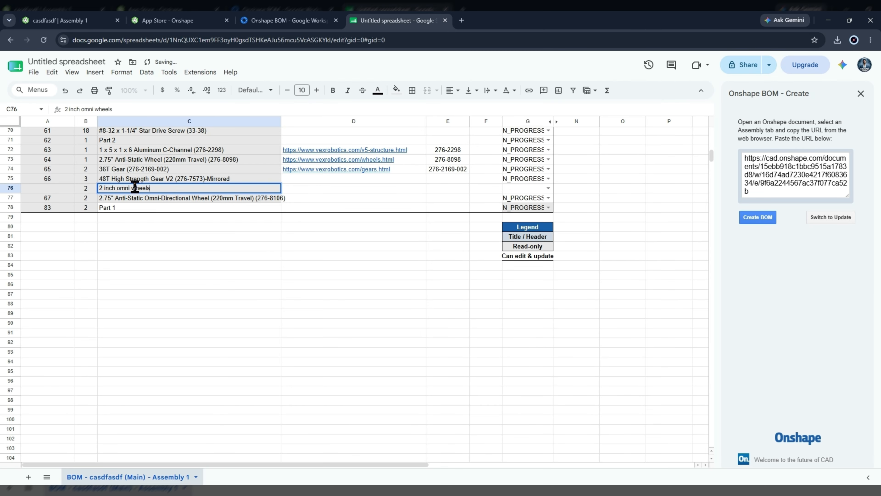
{"action": "left_click", "coordinate": [45, 191]}
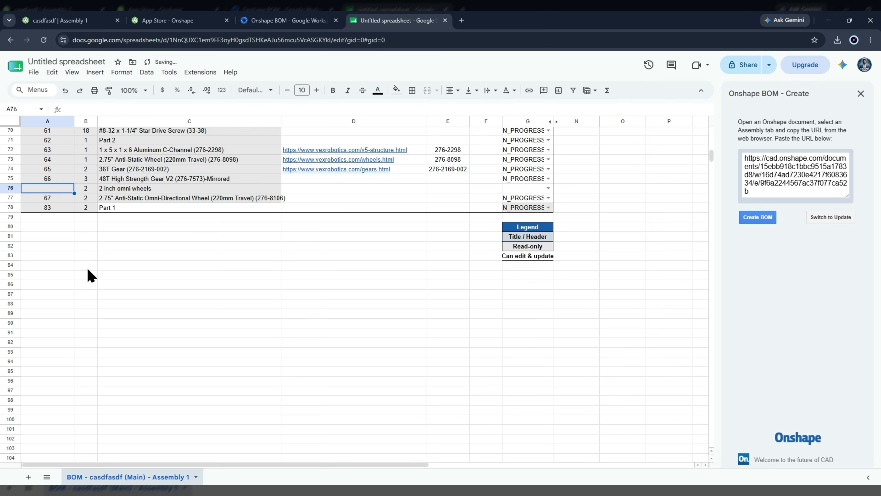
- Fill item number 64 down through row 78 and set row 74's item number to 65
{"action": "left_click", "coordinate": [57, 178]}
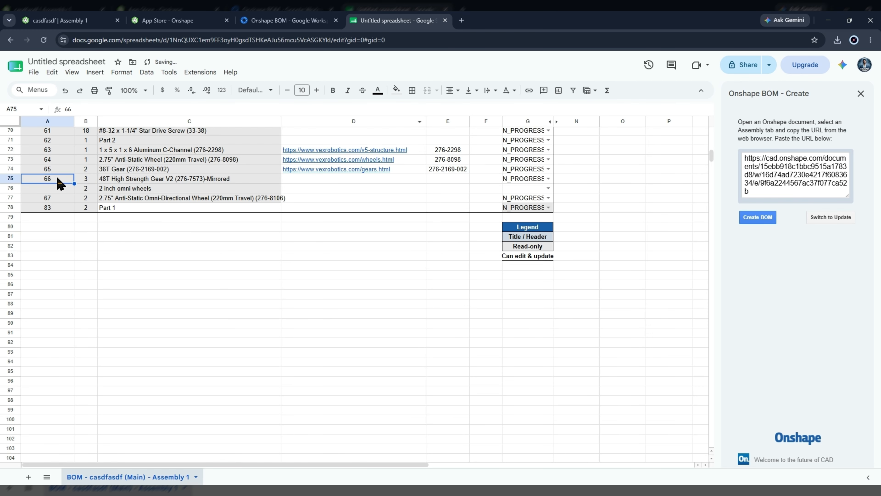
{"action": "left_click", "coordinate": [66, 160]}
{"action": "left_click_drag", "start_coordinate": [70, 165], "coordinate": [73, 211]}
{"action": "left_click", "coordinate": [75, 221]}
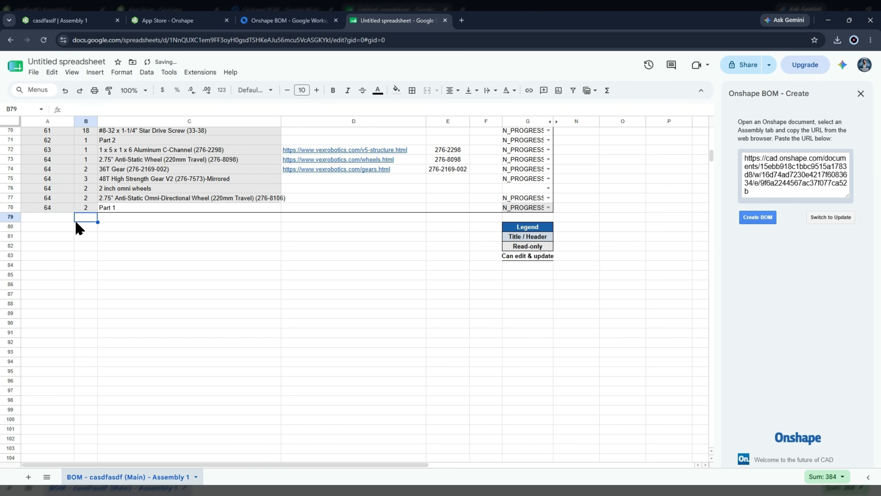
{"action": "left_click", "coordinate": [55, 170]}
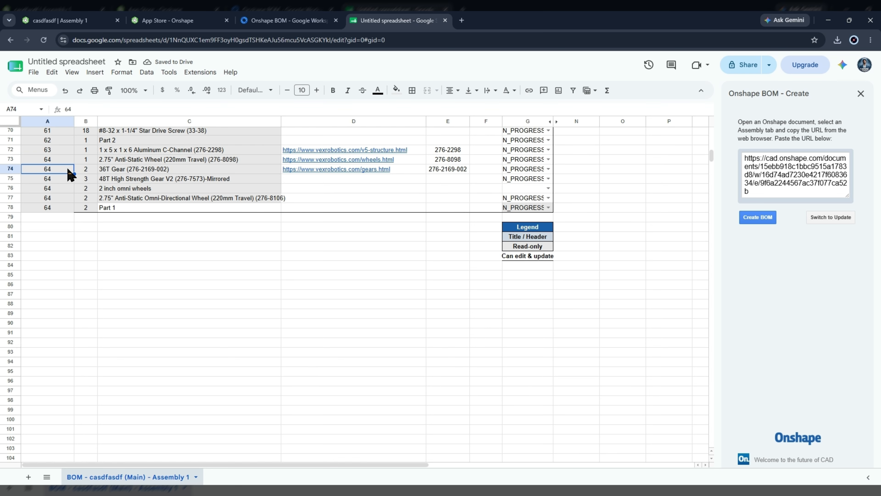
{"action": "type", "text": "65"}
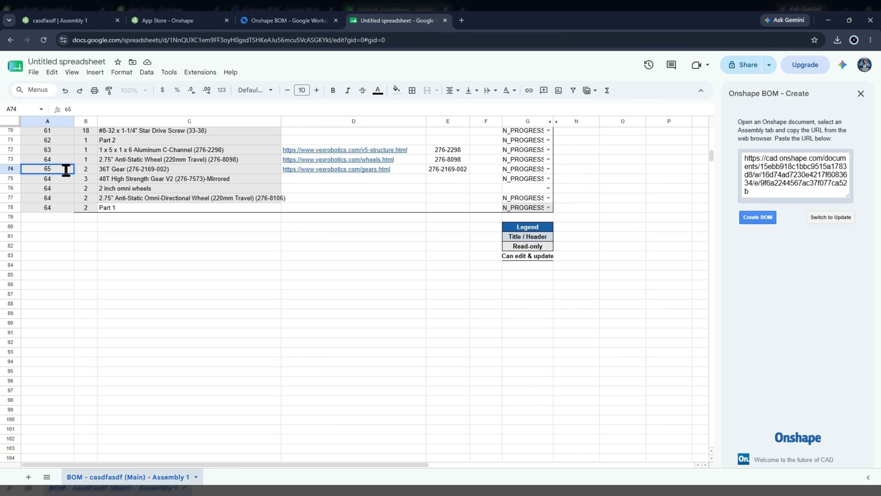
{"action": "left_click", "coordinate": [228, 312]}
- Open and dismiss the STATE header's context menu twice without changing anything
{"action": "scroll", "coordinate": [227, 312], "scroll_direction": "up", "scroll_amount": 9}
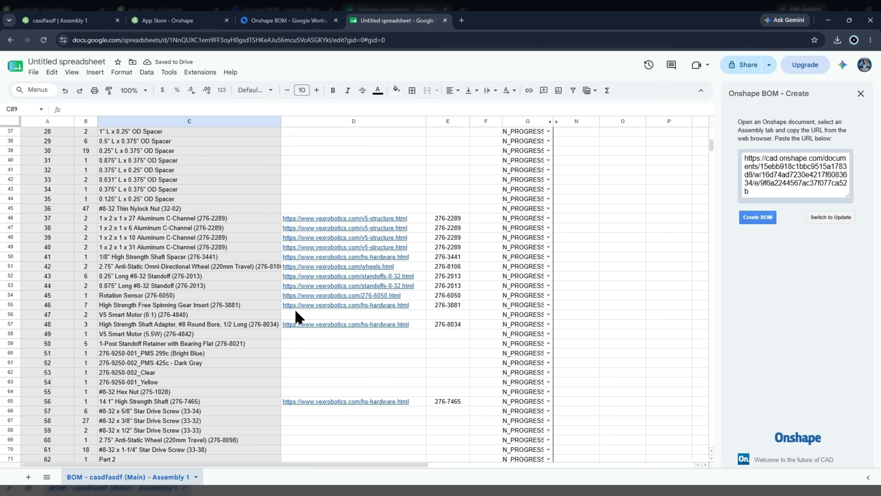
{"action": "scroll", "coordinate": [295, 309], "scroll_direction": "up", "scroll_amount": 12}
{"action": "right_click", "coordinate": [526, 210]}
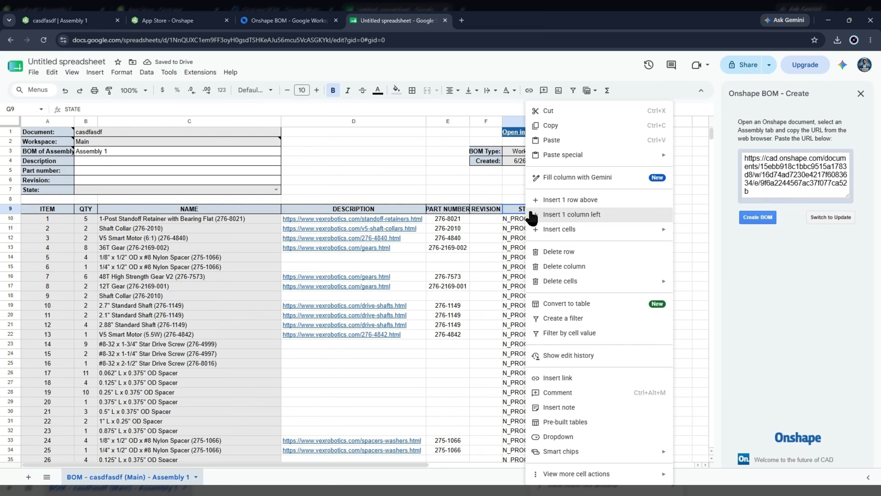
{"action": "left_click", "coordinate": [413, 170]}
{"action": "right_click", "coordinate": [541, 210]}
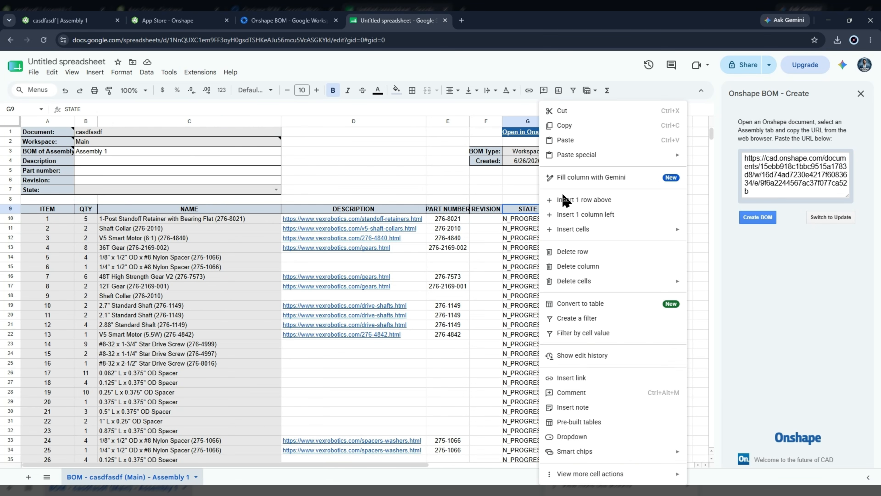
{"action": "left_click", "coordinate": [432, 183]}
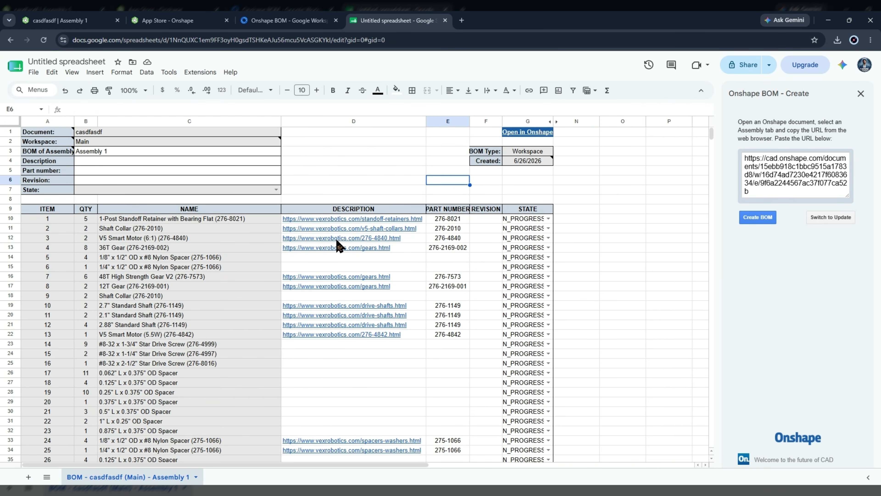
- Select the part names in rows 17–18 and column N, then clear the selection
{"action": "left_click", "coordinate": [190, 226]}
{"action": "left_click_drag", "start_coordinate": [189, 392], "coordinate": [186, 410]}
{"action": "left_click_drag", "start_coordinate": [168, 295], "coordinate": [158, 286]}
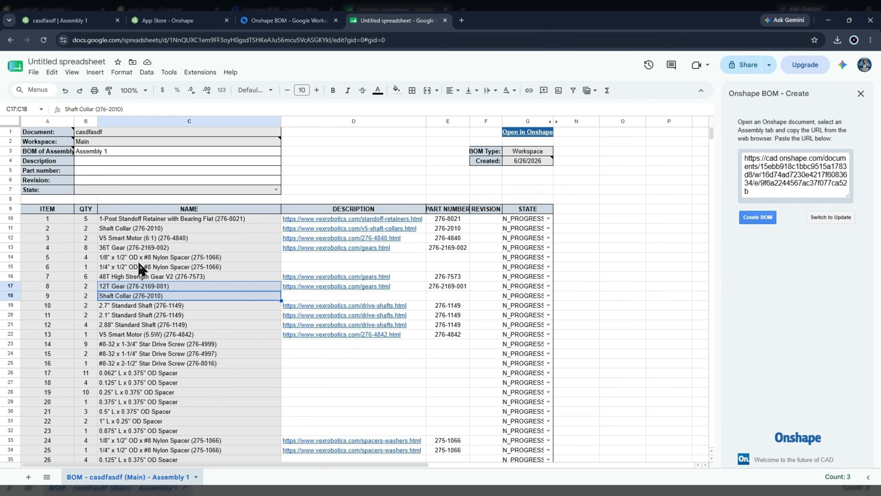
{"action": "left_click", "coordinate": [127, 257]}
{"action": "left_click_drag", "start_coordinate": [568, 216], "coordinate": [569, 458]}
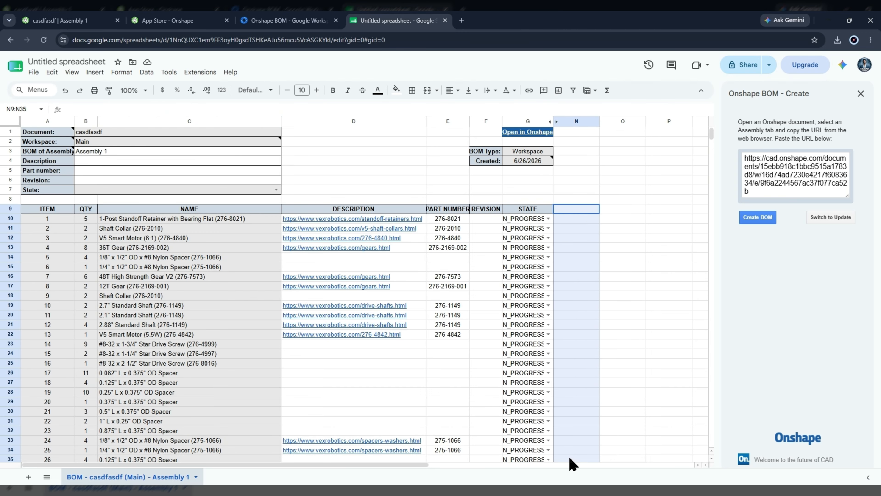
{"action": "scroll", "coordinate": [590, 417], "scroll_direction": "down", "scroll_amount": 1}
{"action": "left_click", "coordinate": [590, 380]}
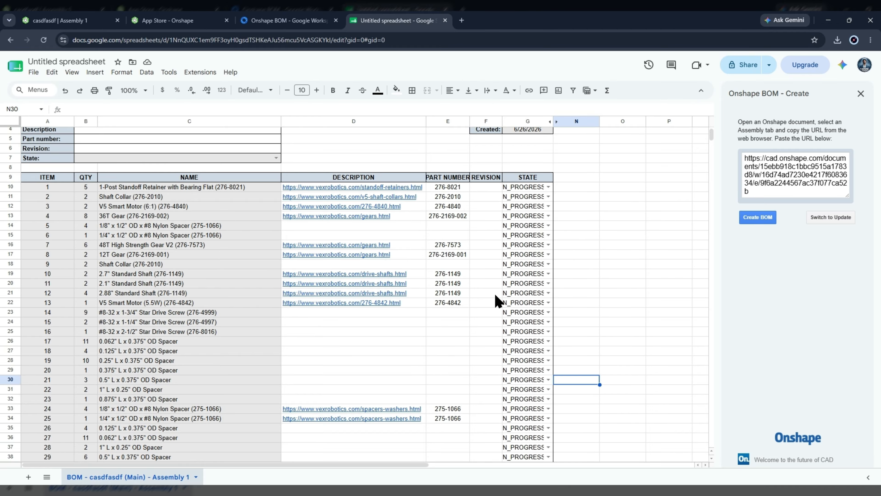
{"action": "scroll", "coordinate": [539, 278], "scroll_direction": "up", "scroll_amount": 1}
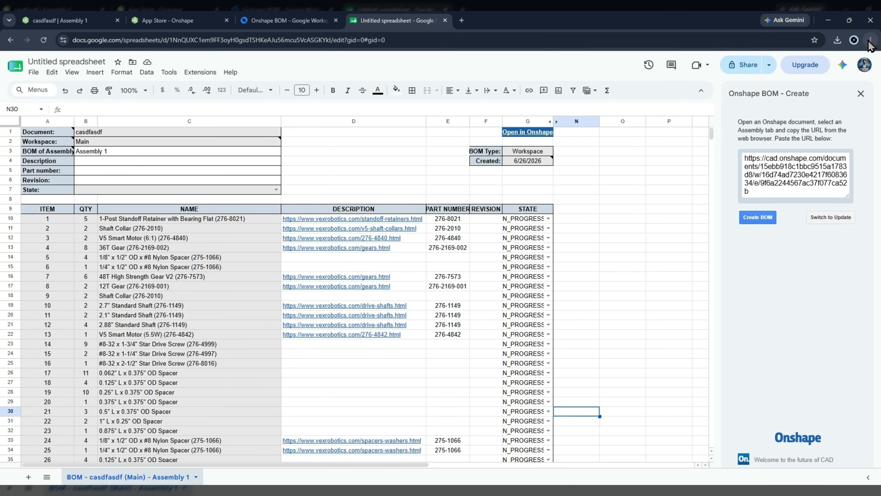
- Close the Create sidebar and run Onshape BOM > Utilities > Get preview
{"action": "left_click", "coordinate": [861, 94]}
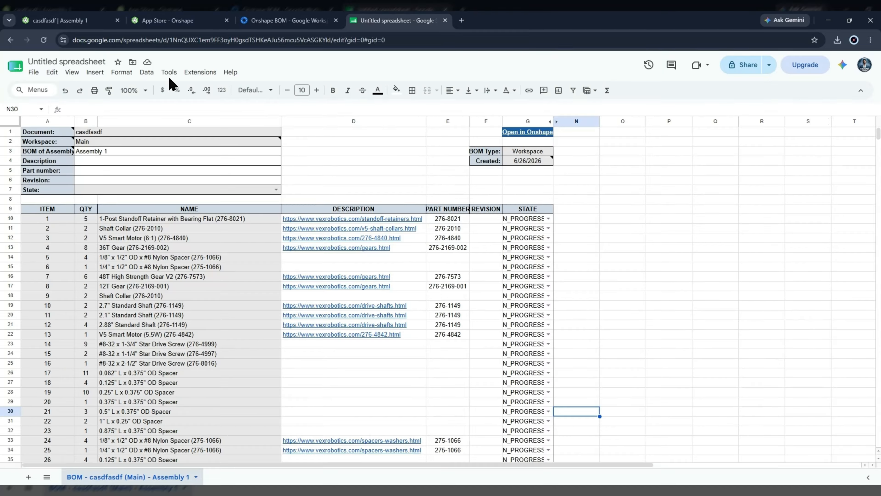
{"action": "left_click", "coordinate": [193, 77]}
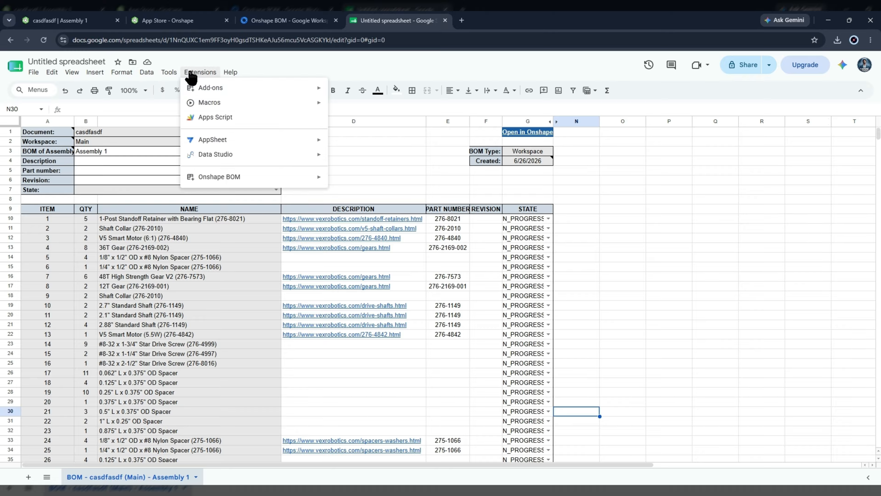
{"action": "mouse_move", "coordinate": [203, 182]}
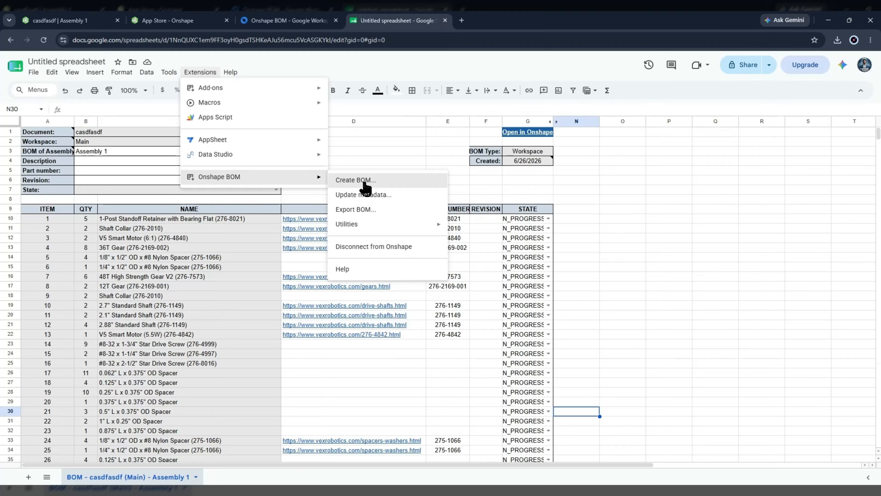
{"action": "mouse_move", "coordinate": [378, 229]}
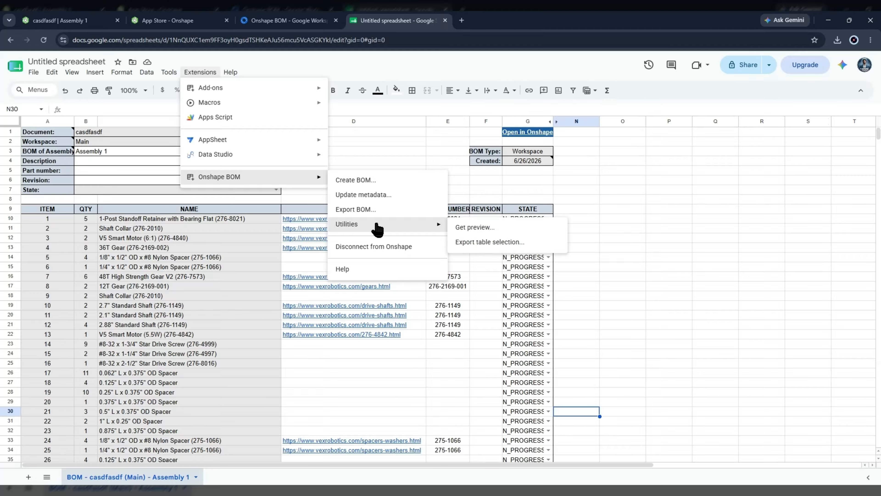
{"action": "left_click", "coordinate": [539, 236]}
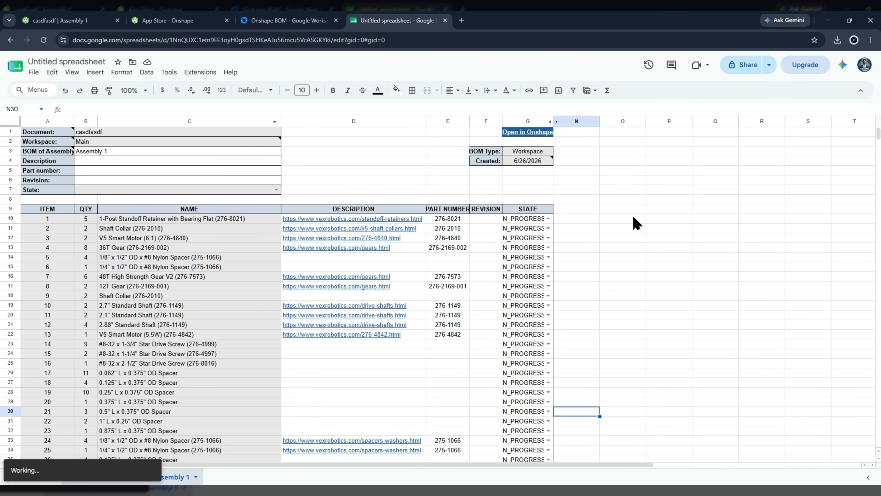
- Select the V5 Smart Motor (6:1) row and generate its 3D item preview
{"action": "left_click", "coordinate": [168, 74]}
{"action": "mouse_move", "coordinate": [190, 79]}
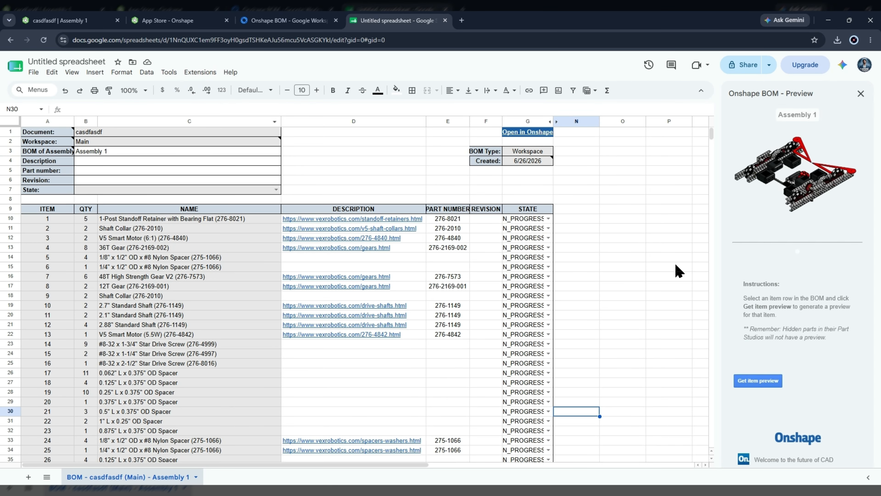
{"action": "left_click", "coordinate": [668, 248]}
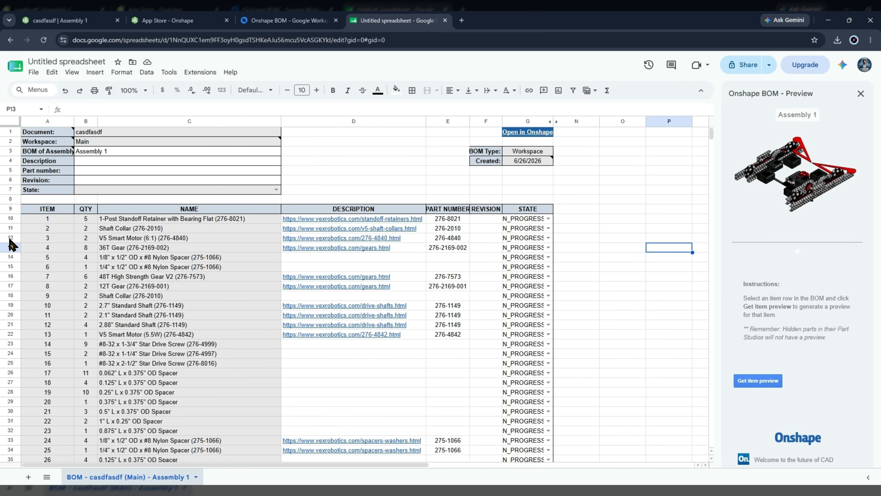
{"action": "left_click", "coordinate": [11, 229]}
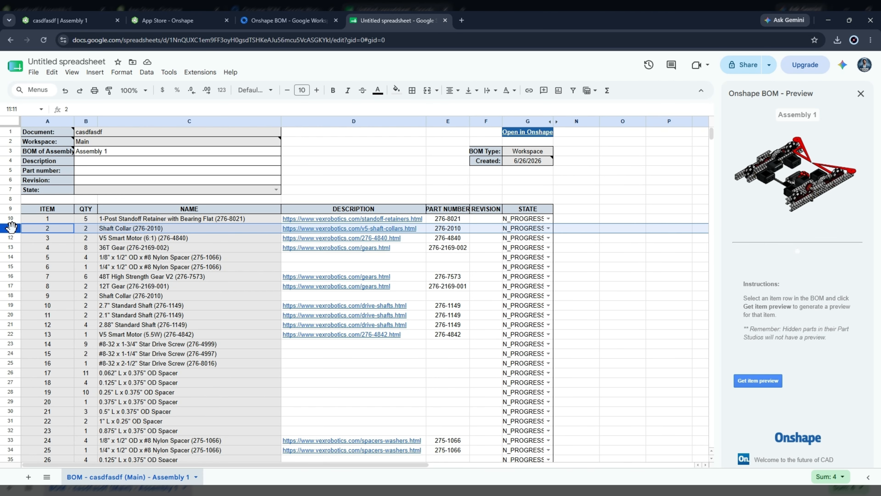
{"action": "left_click", "coordinate": [3, 238]}
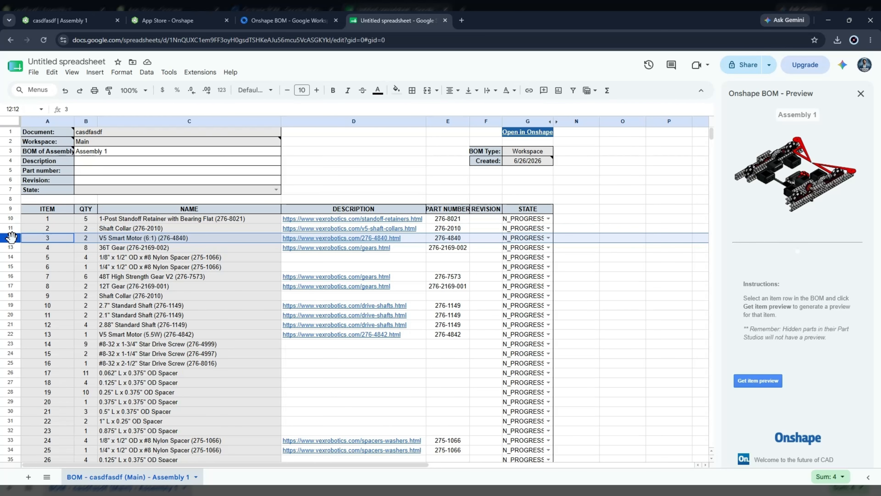
{"action": "left_click", "coordinate": [753, 381]}
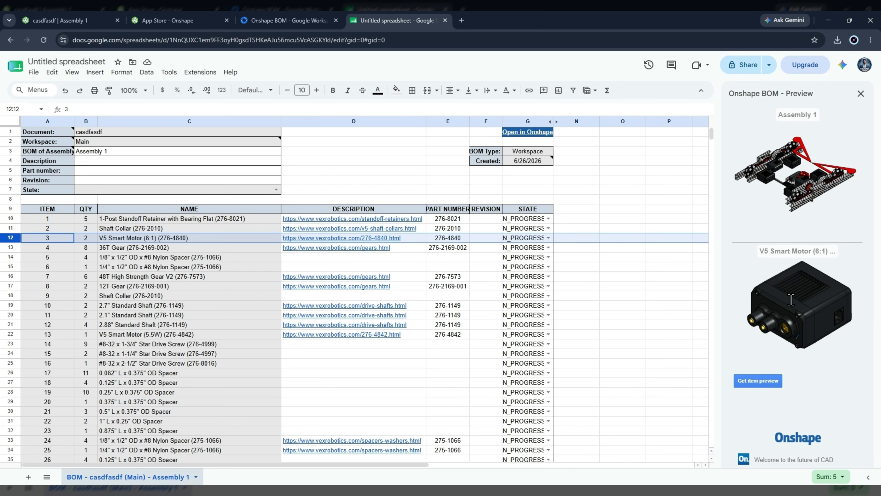
- Select the Part 1 row near the bottom and generate its 3D item preview
{"action": "scroll", "coordinate": [197, 256], "scroll_direction": "down", "scroll_amount": 20}
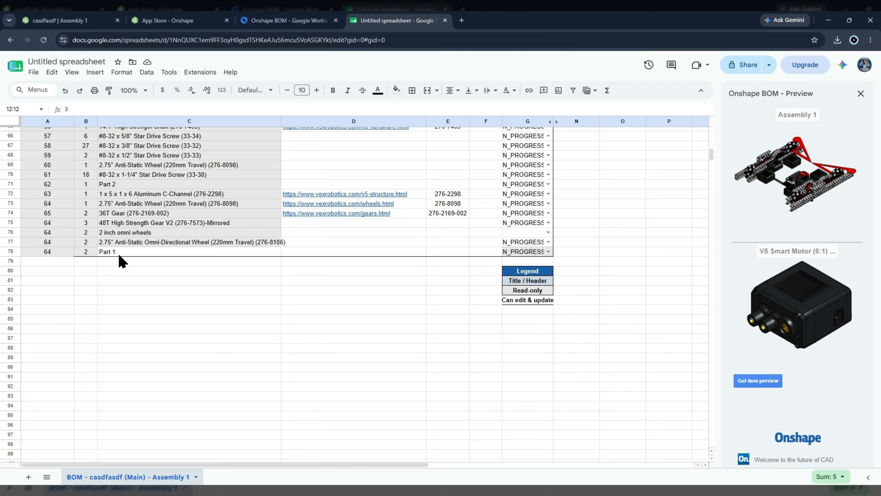
{"action": "left_click", "coordinate": [120, 254]}
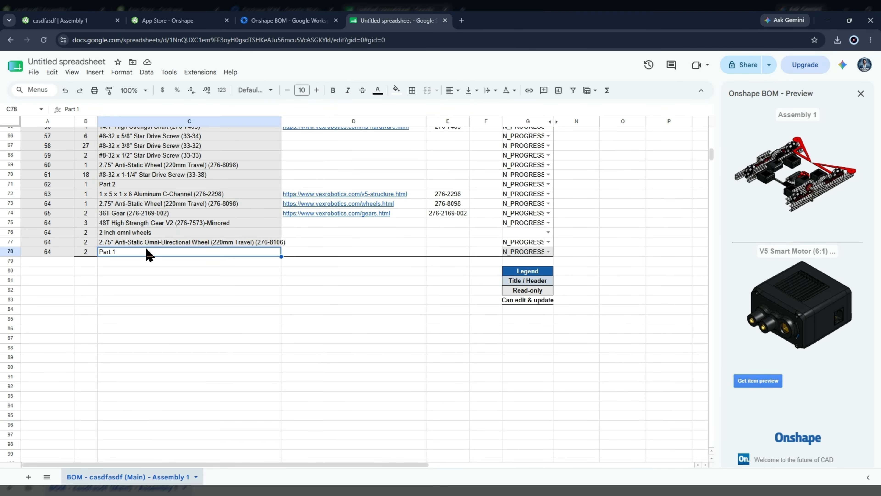
{"action": "left_click", "coordinate": [11, 252]}
{"action": "left_click", "coordinate": [33, 265]}
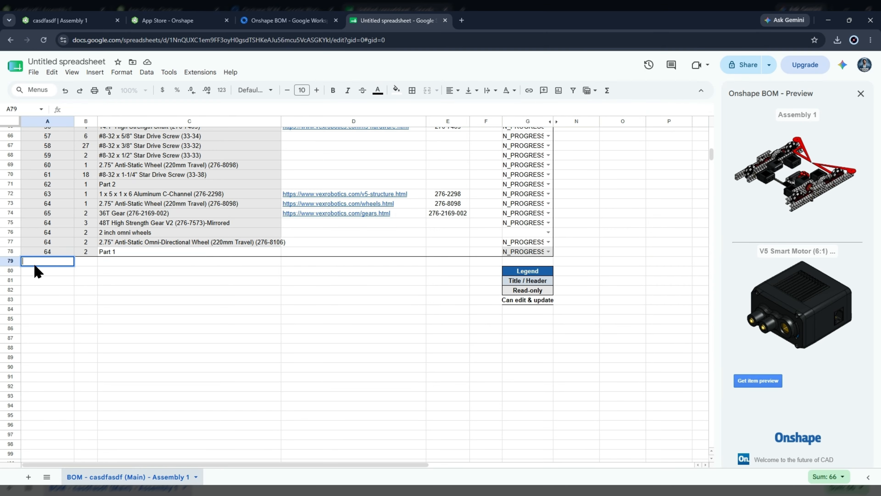
{"action": "left_click", "coordinate": [15, 251]}
{"action": "left_click", "coordinate": [741, 386]}
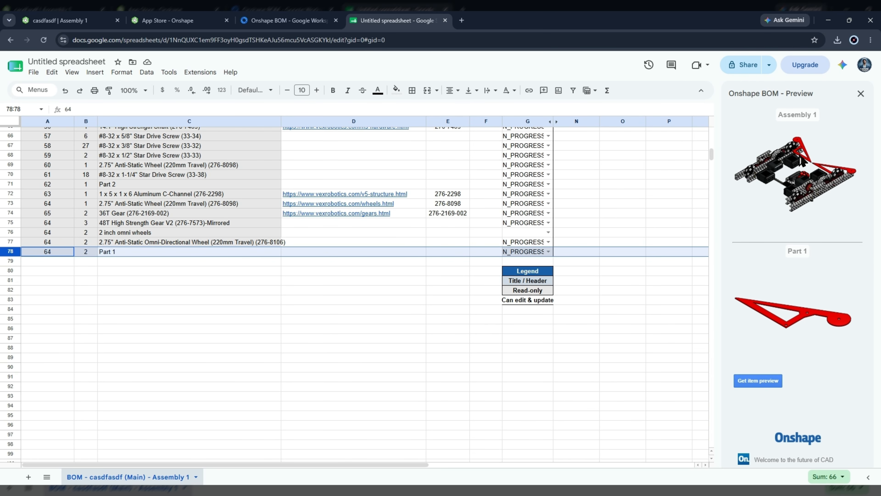
- Open the Part 1 name cell for editing, then leave it unchanged
{"action": "double_click", "coordinate": [135, 251]}
{"action": "key", "text": "ctrl+a"}
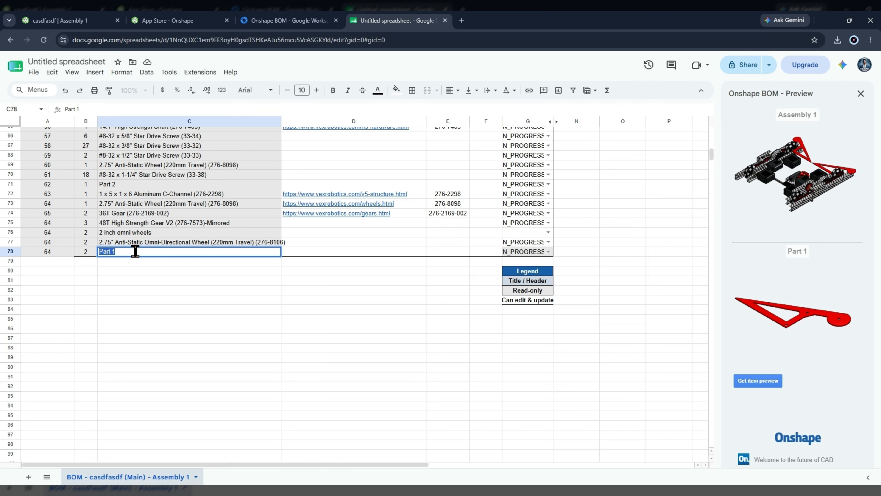
{"action": "scroll", "coordinate": [373, 301], "scroll_direction": "up", "scroll_amount": 6}
{"action": "left_click", "coordinate": [567, 286]}
{"action": "scroll", "coordinate": [566, 320], "scroll_direction": "up", "scroll_amount": 15}
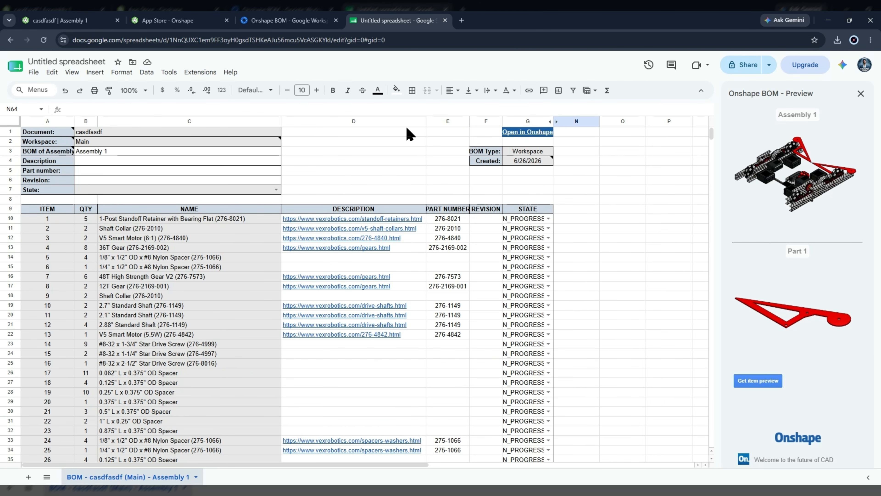
- Close the BOM preview panel, check the G1 link, and move B2:C8 up one row
{"action": "left_click", "coordinate": [861, 93]}
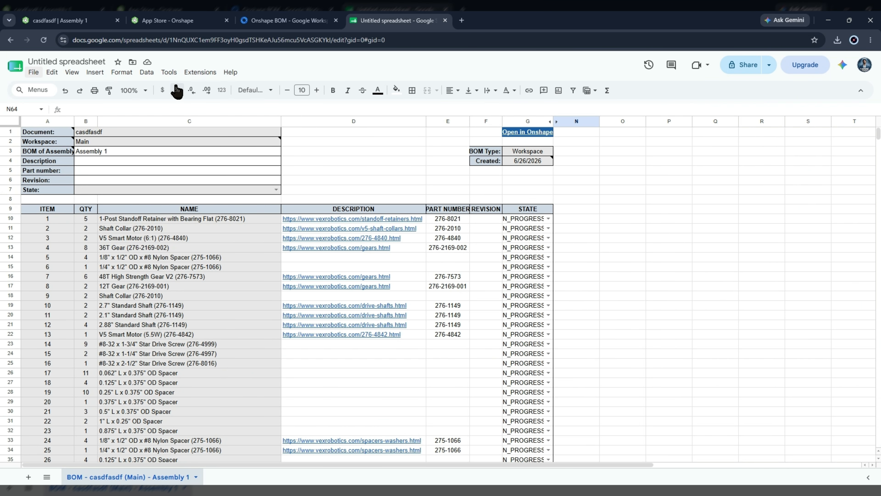
{"action": "left_click", "coordinate": [550, 132]}
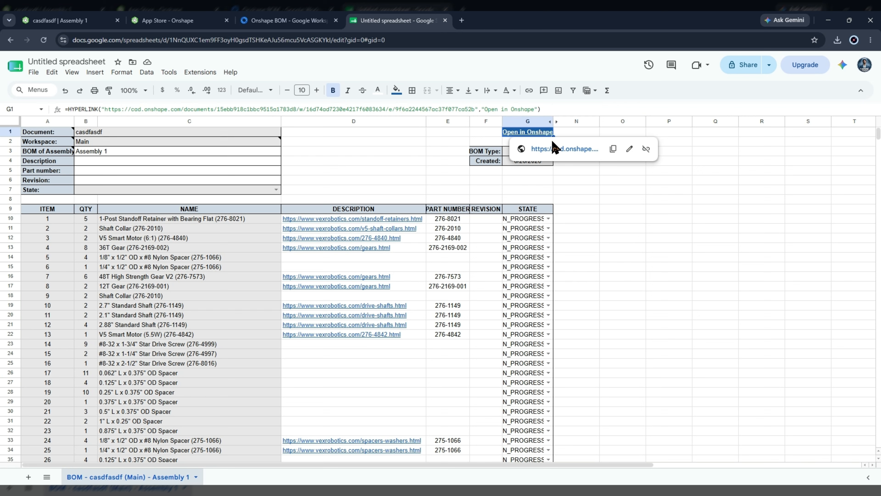
{"action": "left_click", "coordinate": [323, 180]}
{"action": "left_click_drag", "start_coordinate": [156, 199], "coordinate": [194, 132]}
{"action": "left_click", "coordinate": [323, 149]}
{"action": "left_click", "coordinate": [494, 163]}
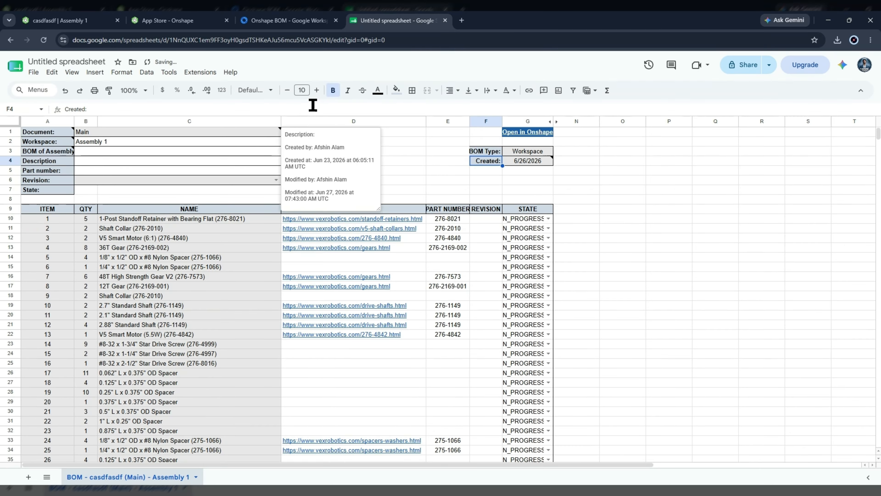
- Open the Extensions > Onshape BOM commands and dismiss them without running anything
{"action": "left_click", "coordinate": [200, 72]}
{"action": "mouse_move", "coordinate": [220, 179]}
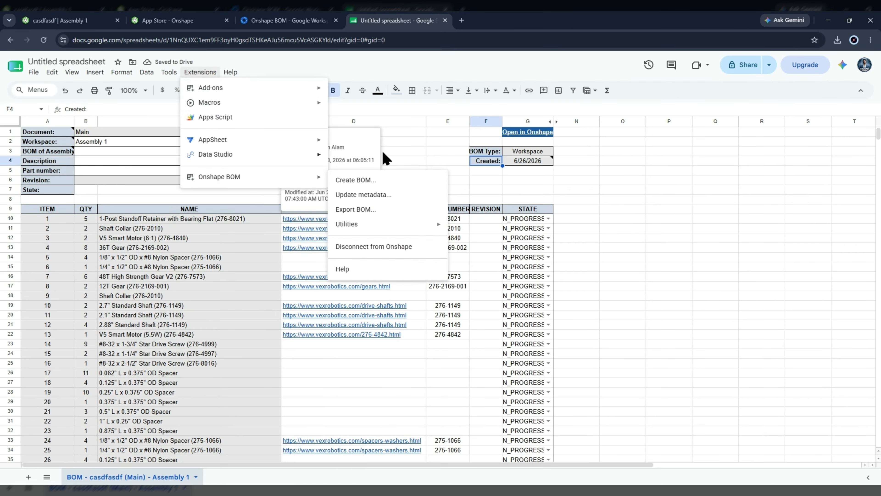
{"action": "mouse_move", "coordinate": [410, 223]}
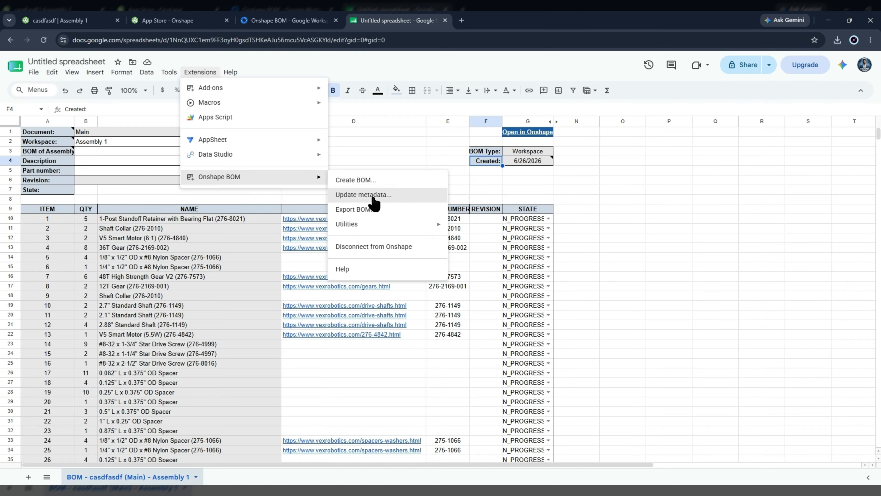
{"action": "left_click", "coordinate": [621, 208]}
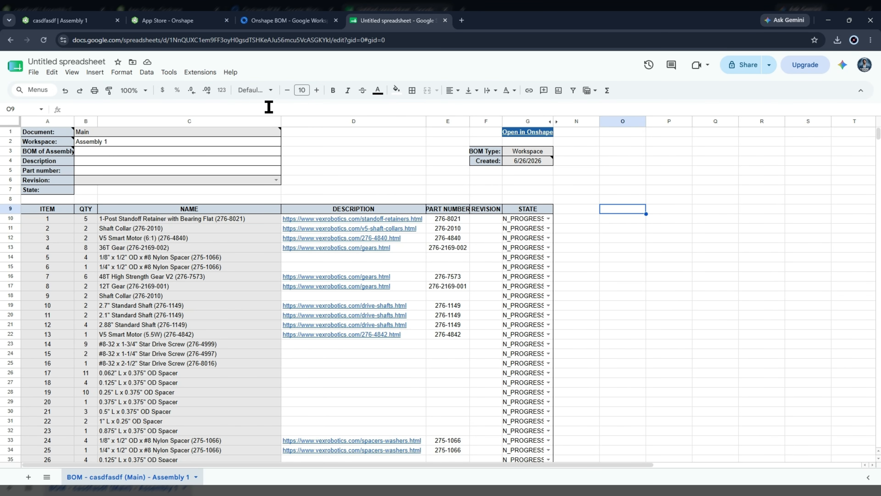
{"action": "scroll", "coordinate": [310, 240], "scroll_direction": "down", "scroll_amount": 1}
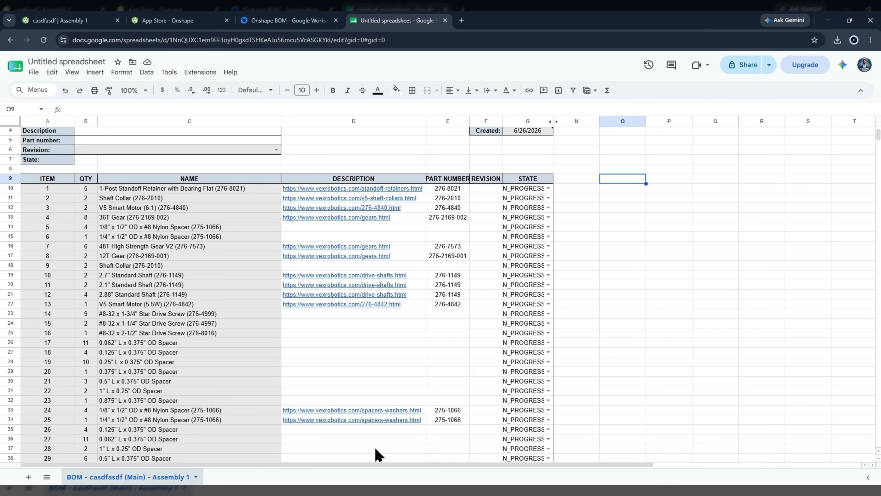
{"action": "scroll", "coordinate": [309, 252], "scroll_direction": "down", "scroll_amount": 18}
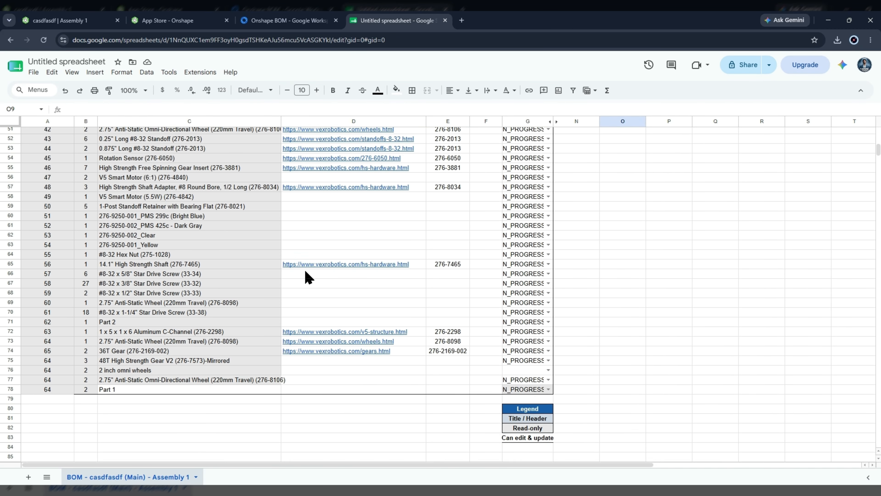
{"action": "scroll", "coordinate": [436, 293], "scroll_direction": "up", "scroll_amount": 6}
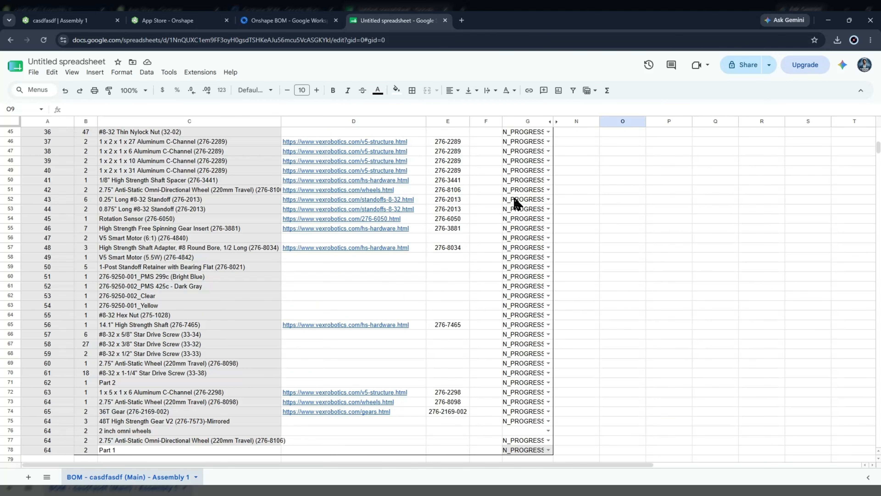
{"action": "scroll", "coordinate": [286, 256], "scroll_direction": "down", "scroll_amount": 4}
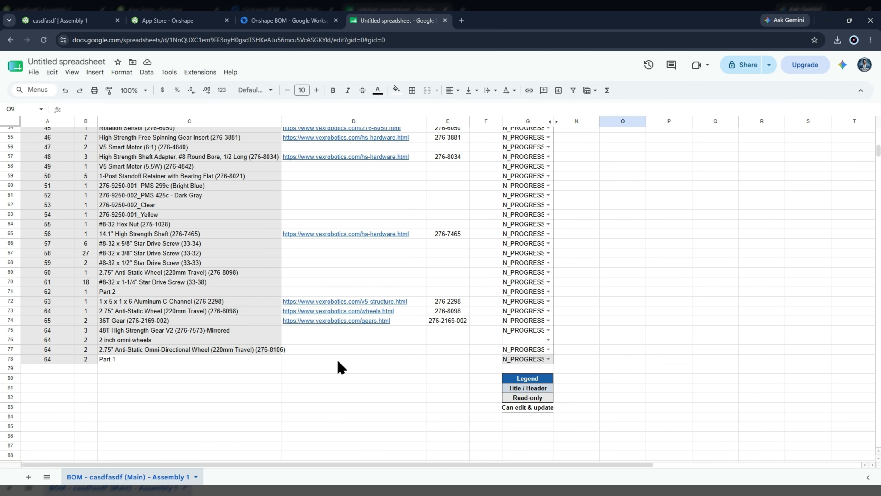
{"action": "scroll", "coordinate": [232, 350], "scroll_direction": "up", "scroll_amount": 3}
{"action": "scroll", "coordinate": [341, 249], "scroll_direction": "down", "scroll_amount": 5}
{"action": "scroll", "coordinate": [609, 360], "scroll_direction": "up", "scroll_amount": 3}
{"action": "scroll", "coordinate": [315, 240], "scroll_direction": "down", "scroll_amount": 3}
{"action": "scroll", "coordinate": [611, 309], "scroll_direction": "up", "scroll_amount": 15}
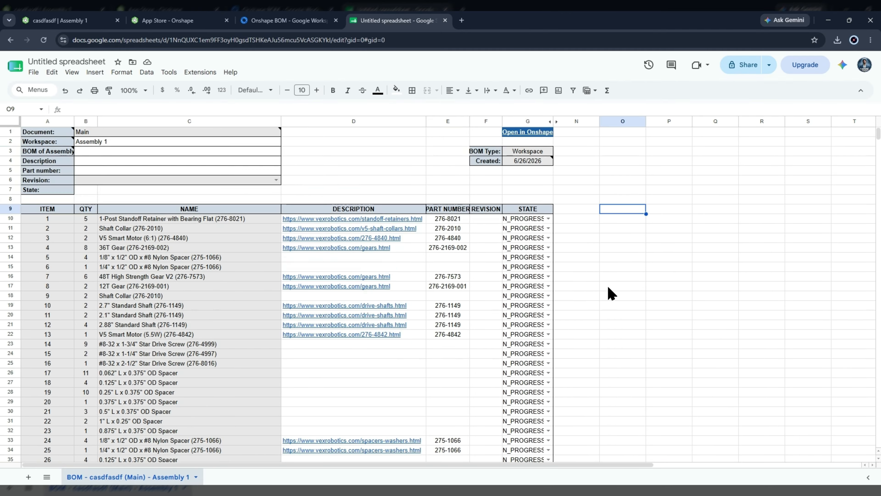
{"action": "left_click", "coordinate": [686, 201]}
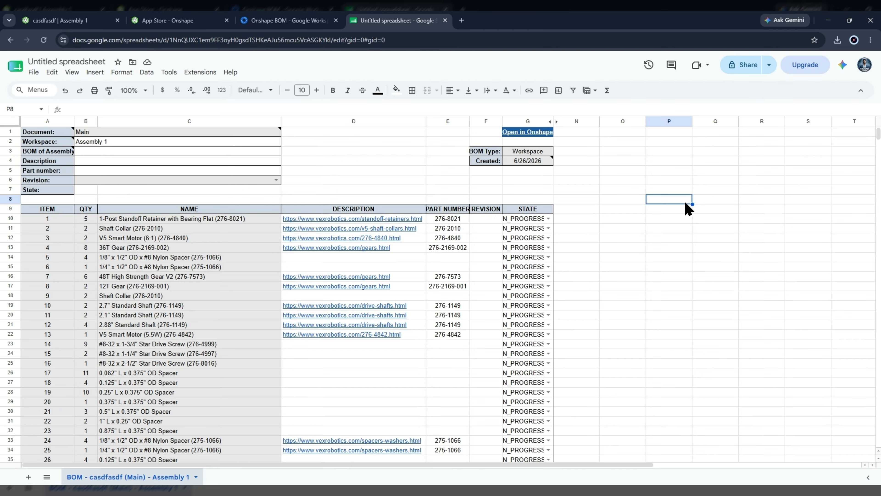